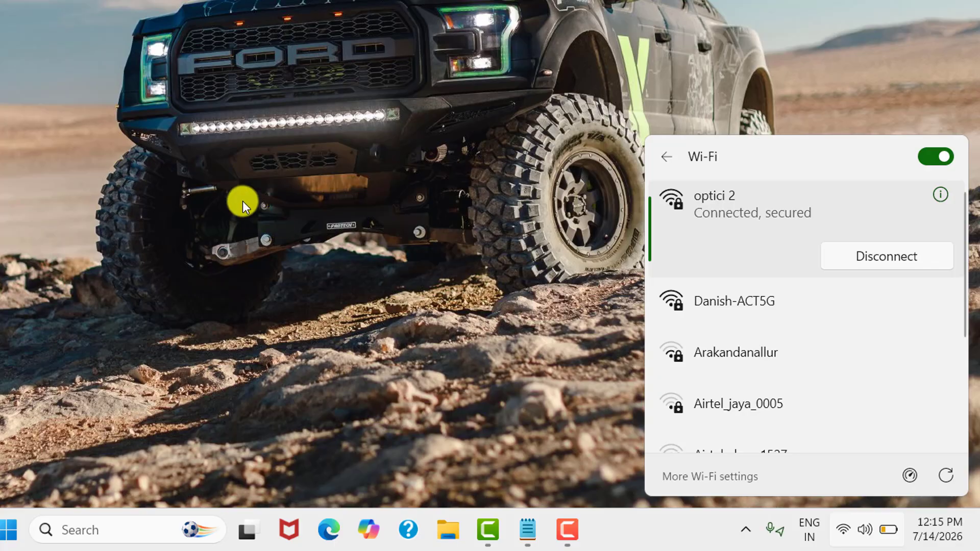
Step: Dismiss the Wi-Fi network list and open the installed apps list in Windows Settings
click(243, 201)
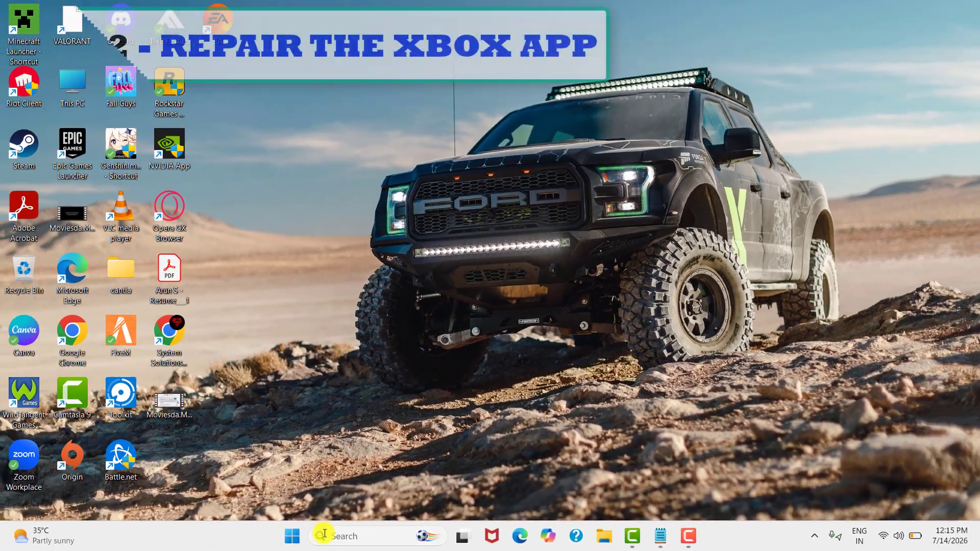
right_click(294, 543)
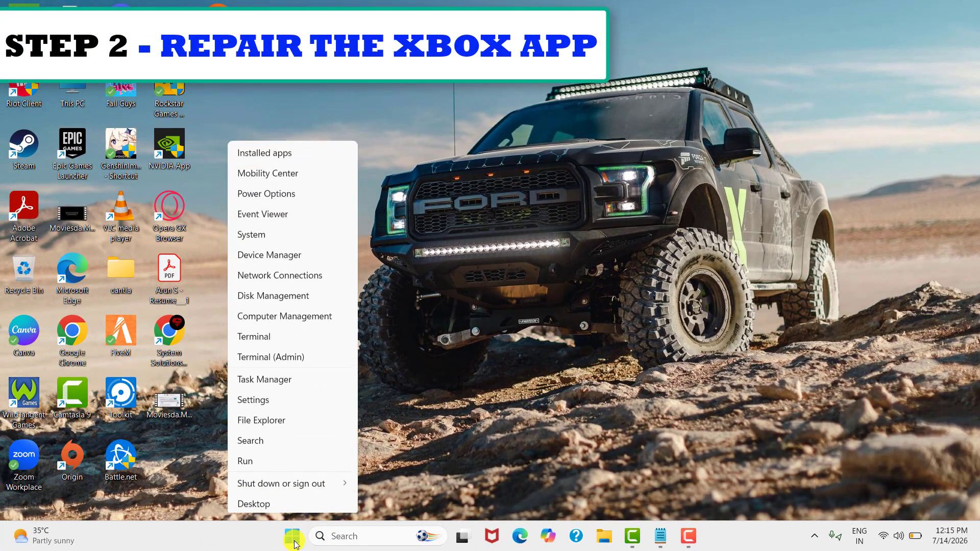
click(320, 403)
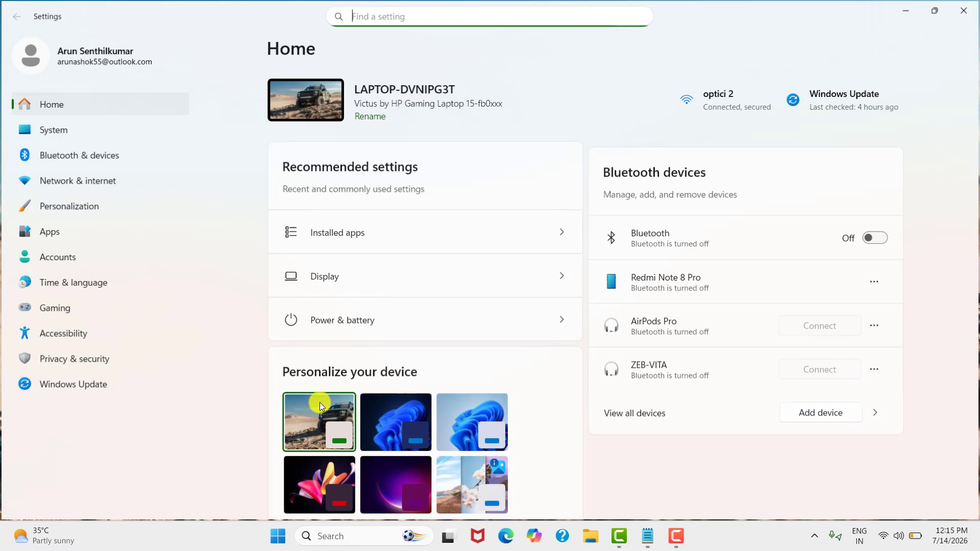
click(114, 232)
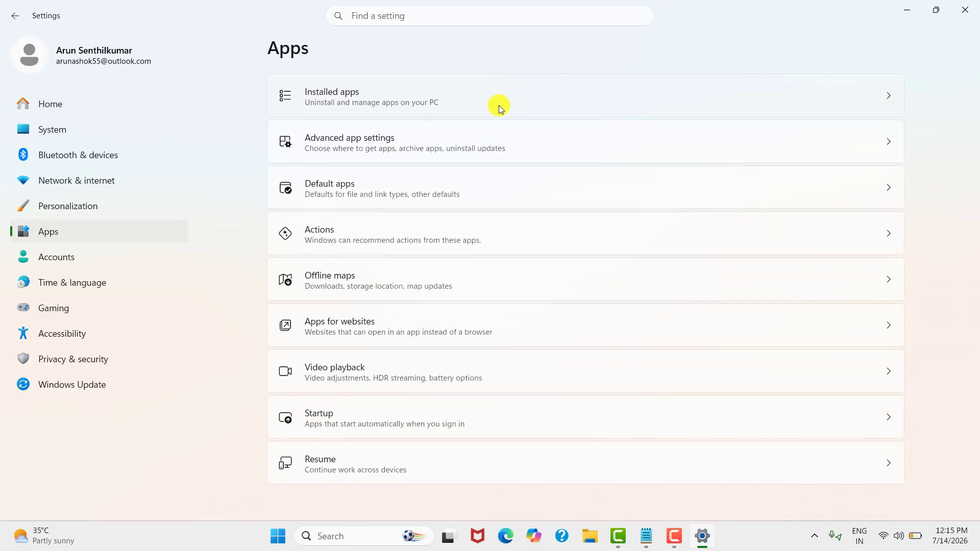
click(499, 105)
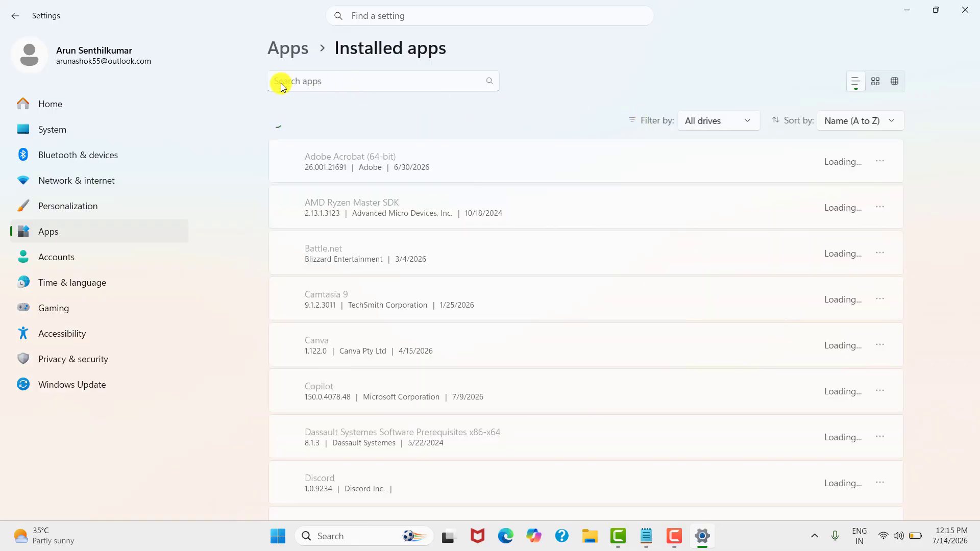
Step: Search the installed apps for xbox and go through the Xbox app's advanced options
click(376, 86)
text(x)
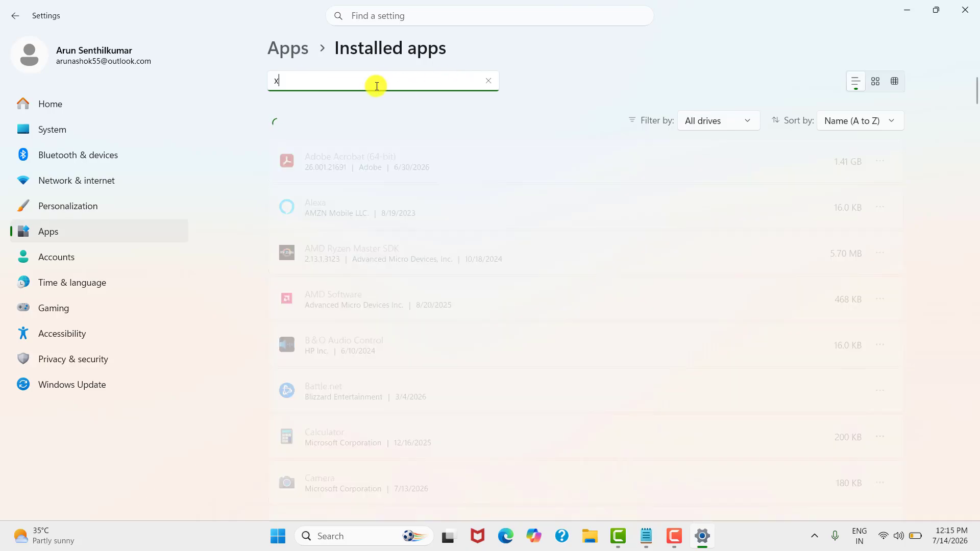
text(box)
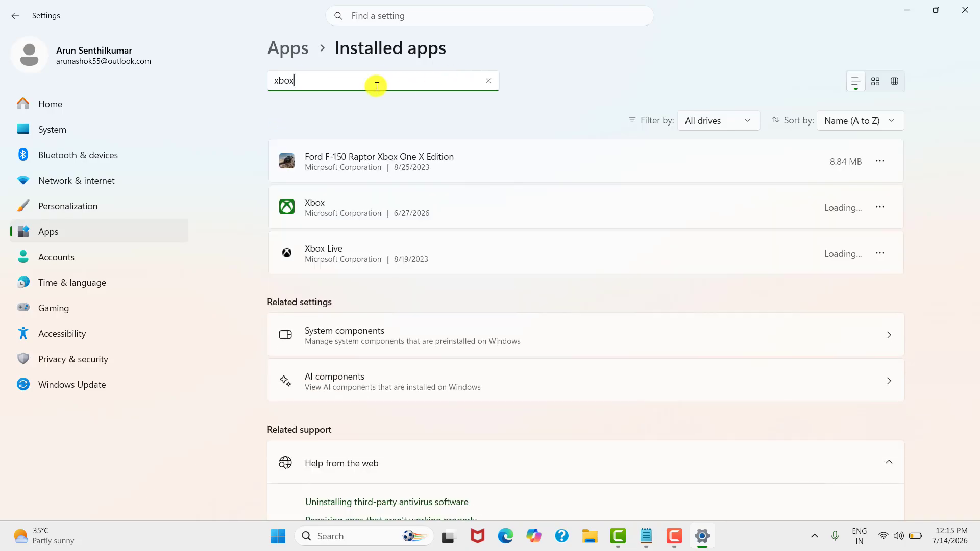
click(882, 210)
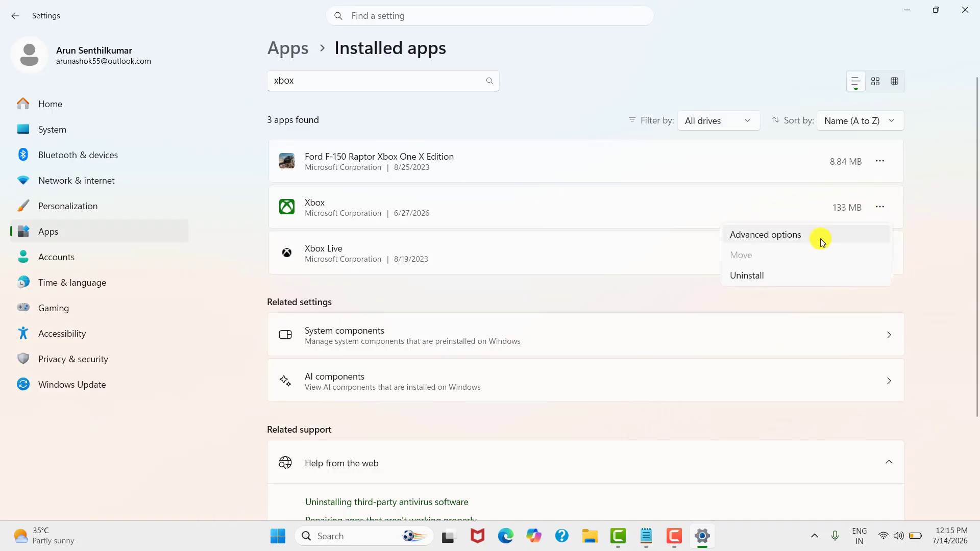
click(819, 238)
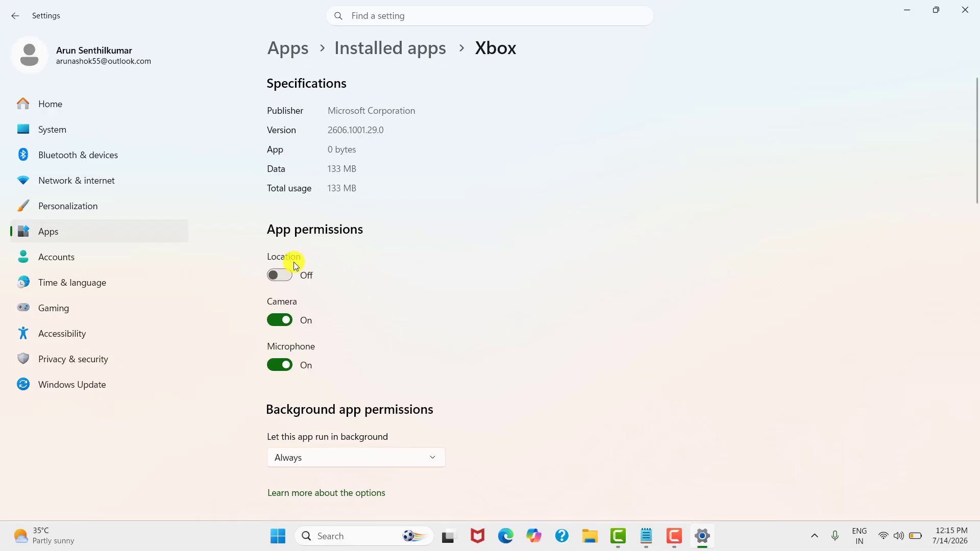
scroll(299, 262, down, 1)
scroll(299, 261, down, 15)
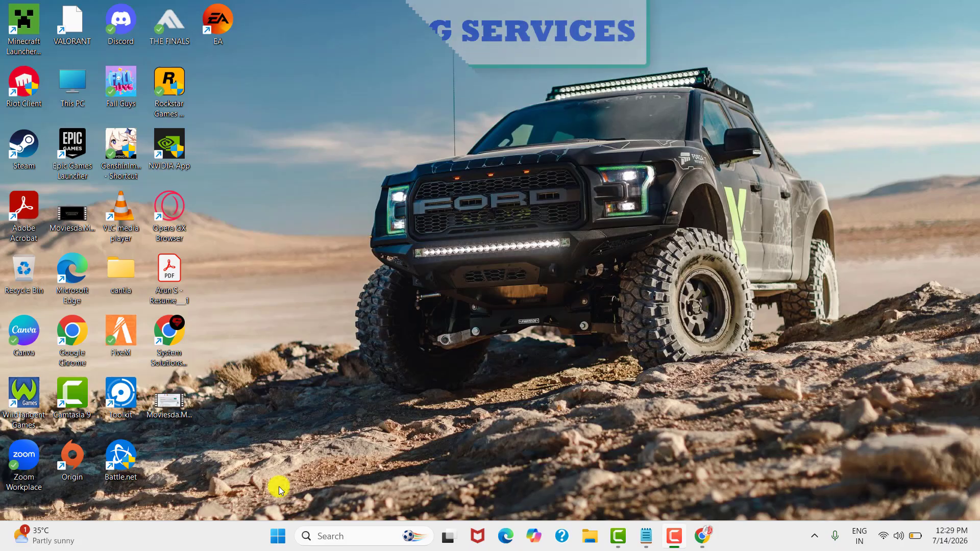
Step: Find Windows PowerShell through the Windows search and run it as administrator
click(342, 536)
text(windows PowerSh)
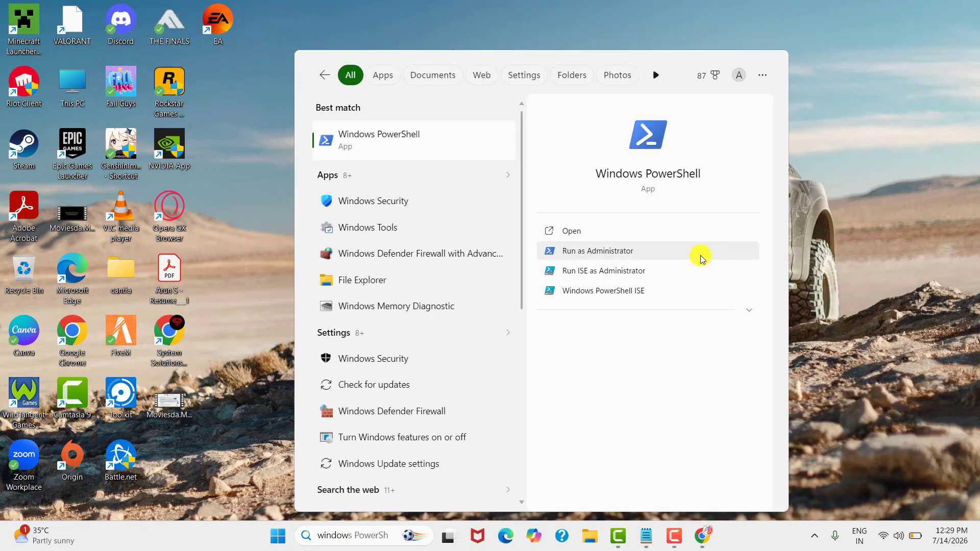
click(680, 258)
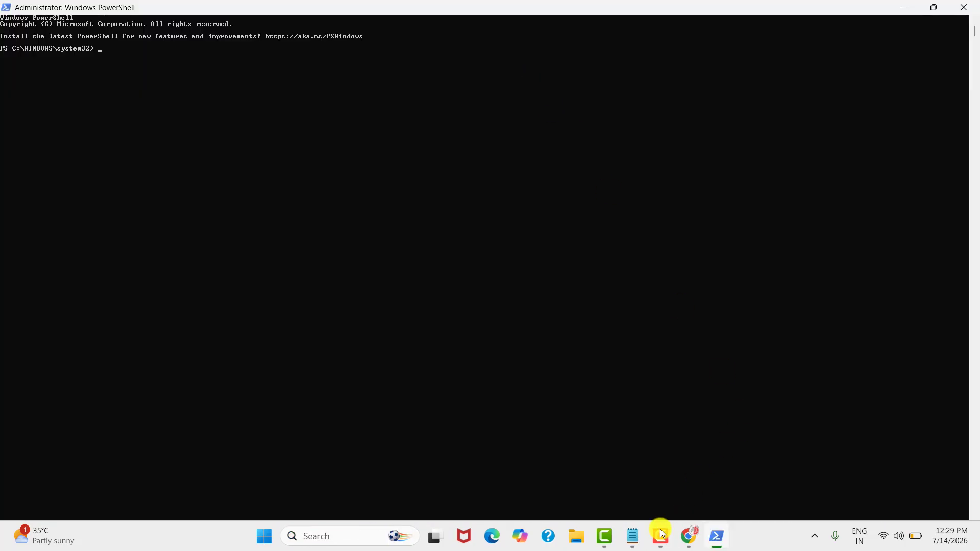
Step: Copy "get-appxpackage Microsoft.GamingServices | remove-AppxPackage -allusers" and "start ms-windows-store://pdp/?productid=9MWPM2CQNLHN" from the Notepad file and run both in PowerShell
click(633, 536)
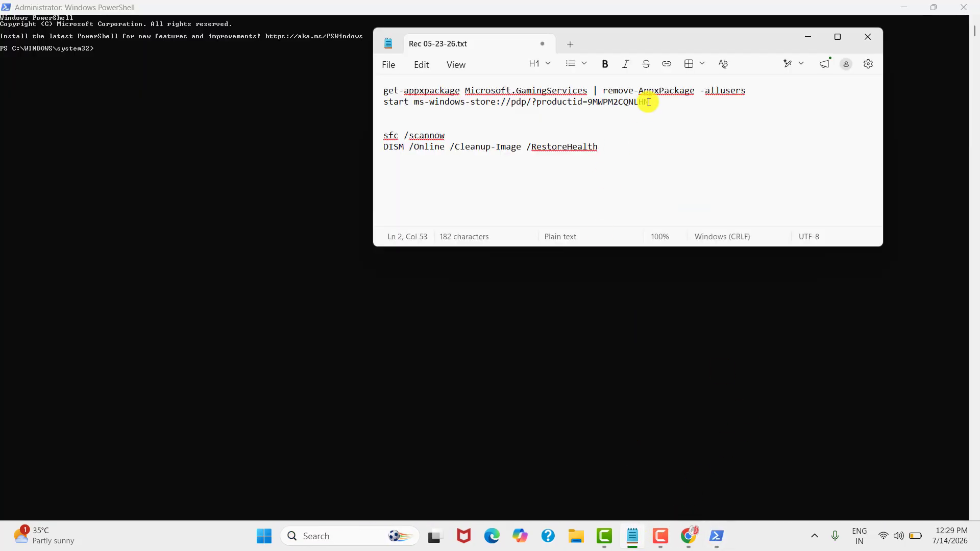
drag(649, 102, 359, 88)
key(cmd+c)
click(99, 50)
right_click(99, 50)
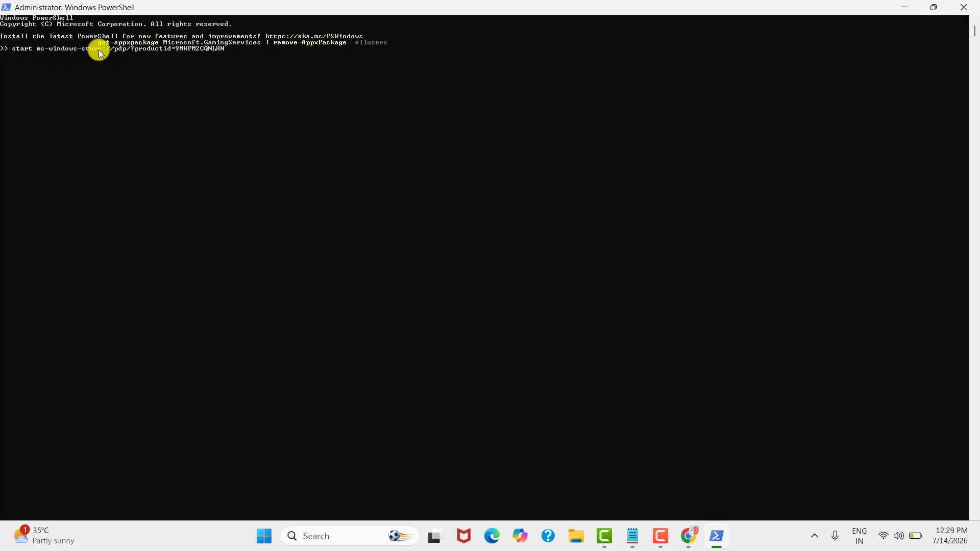
key(Return)
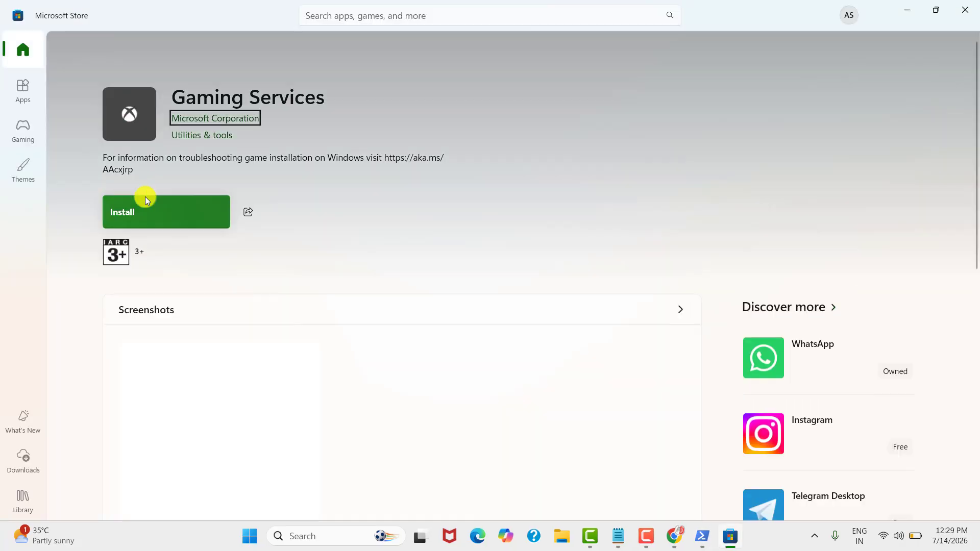
Step: Install Gaming Services from the Microsoft Store, close the Store and end the PowerShell session with exit
click(148, 207)
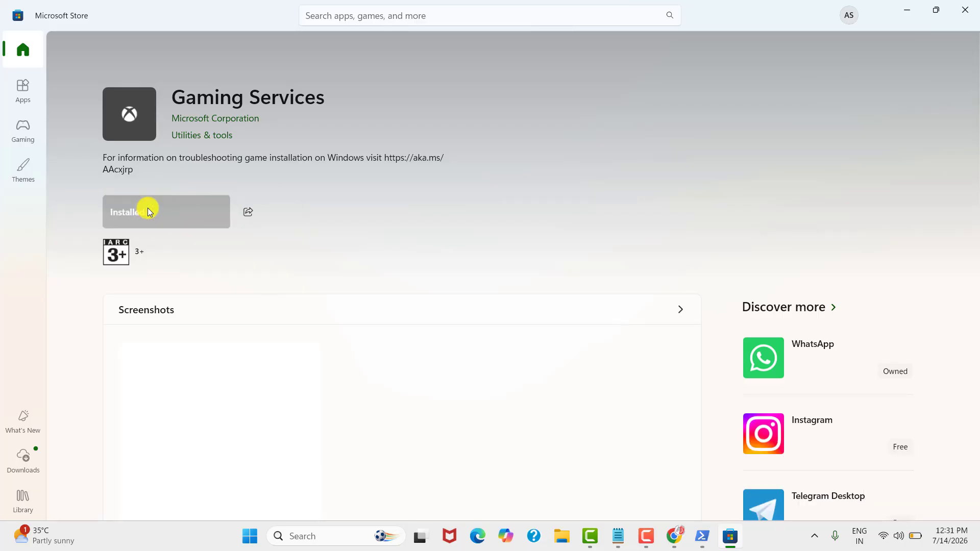
click(971, 5)
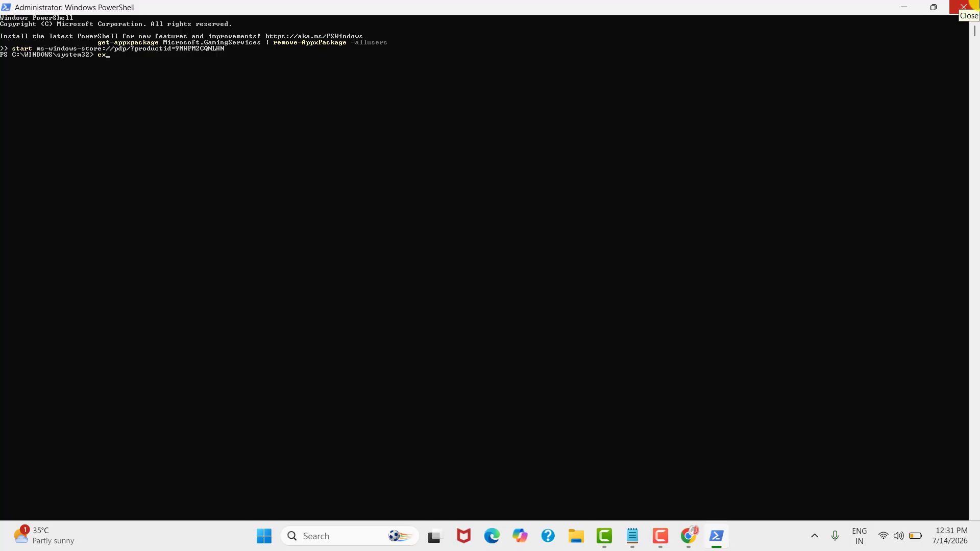
text(it)
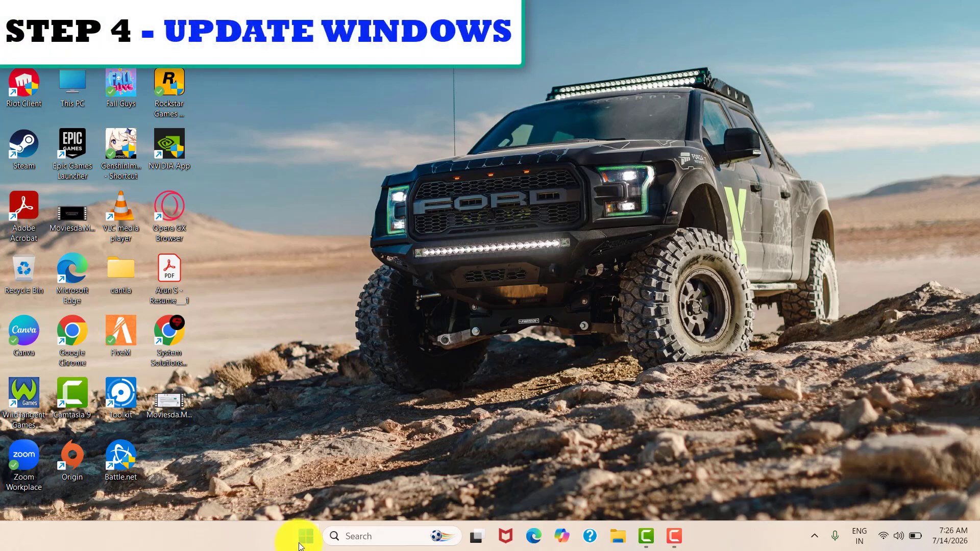
Step: Check for updates on the Windows Update page of Settings, then close Settings
right_click(301, 545)
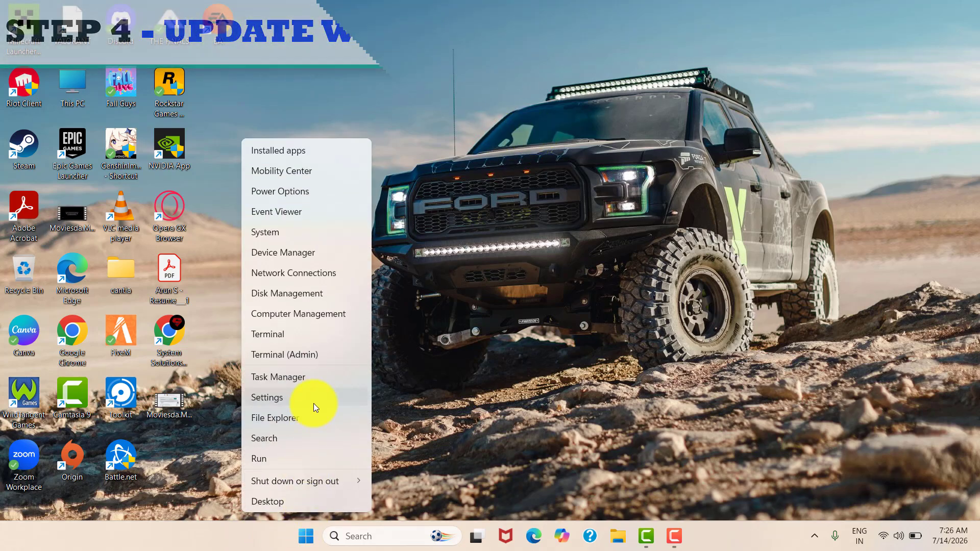
click(313, 403)
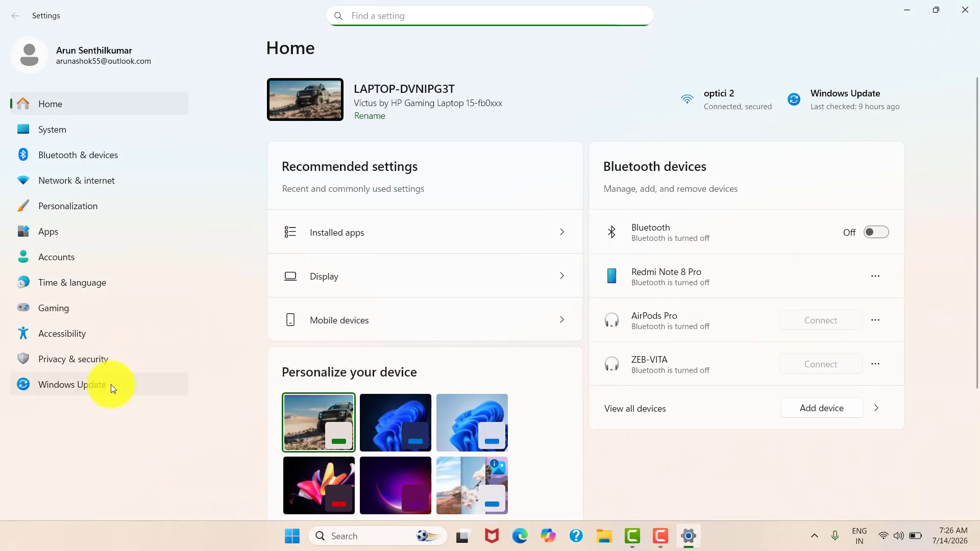
click(111, 384)
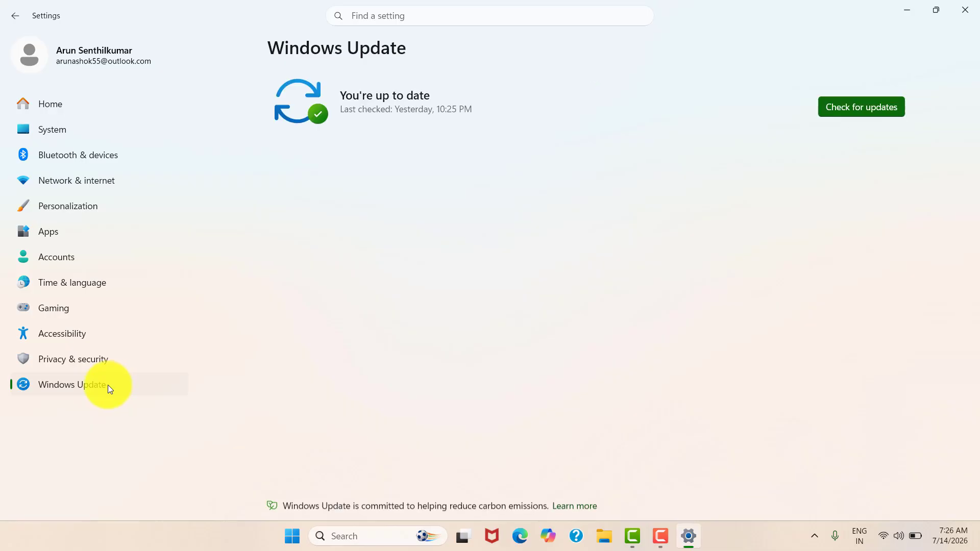
click(864, 110)
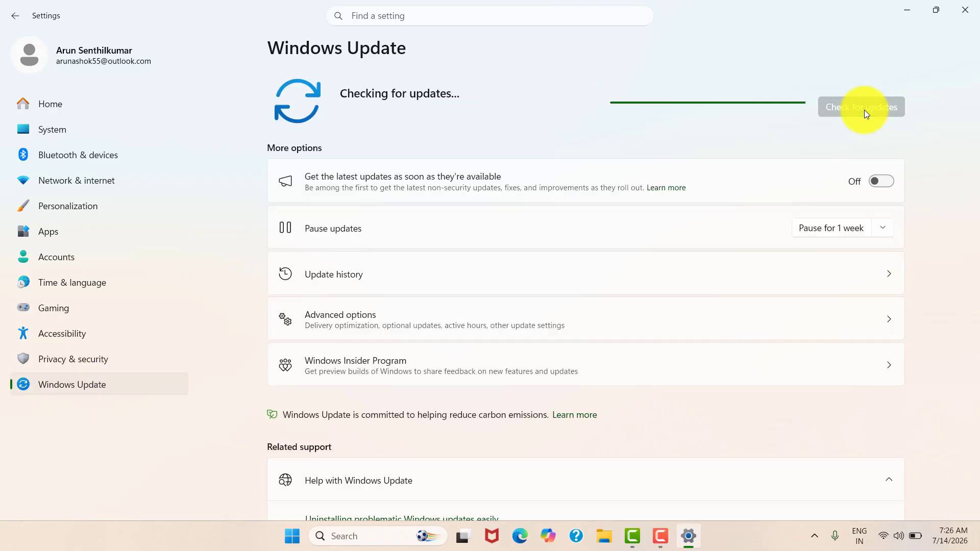
click(964, 10)
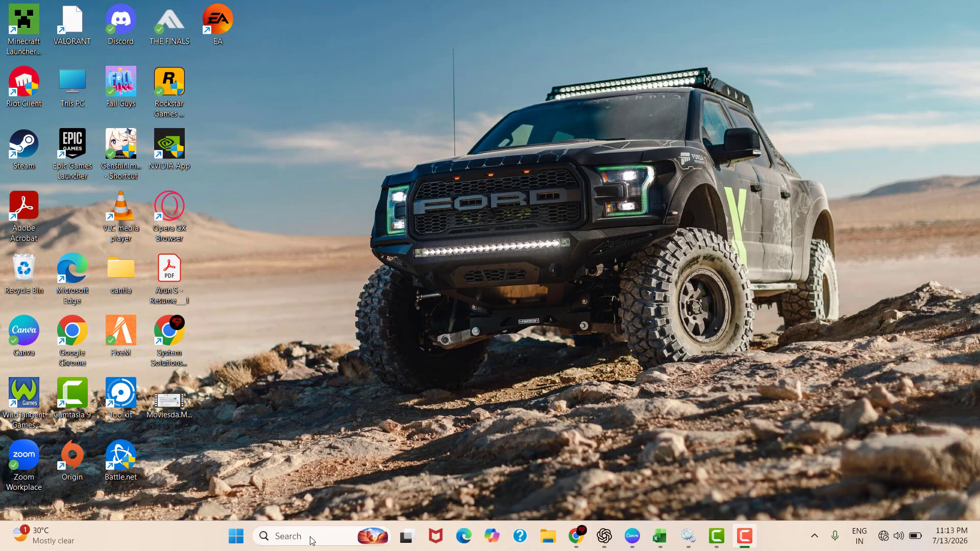
Step: Search Windows for CMD and run Command Prompt as administrator
click(312, 537)
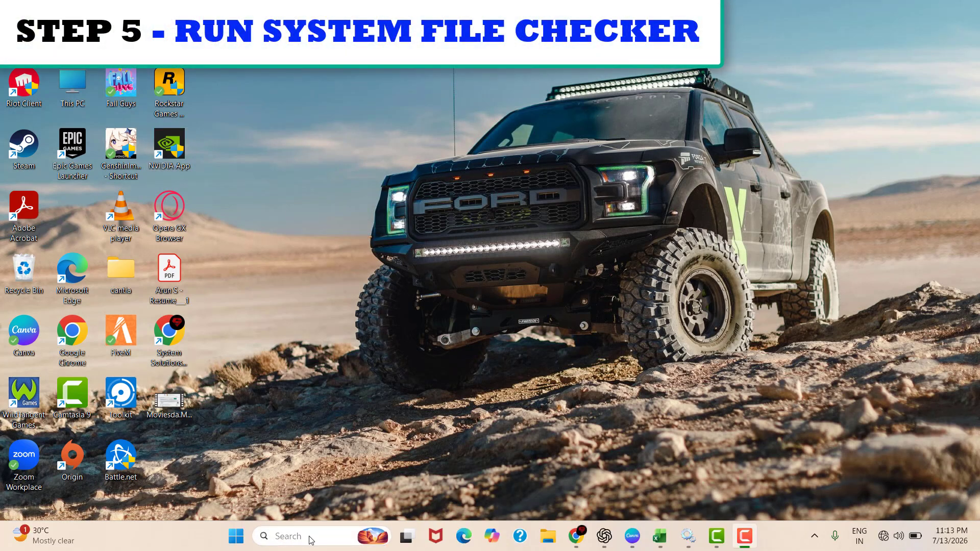
text(CMD)
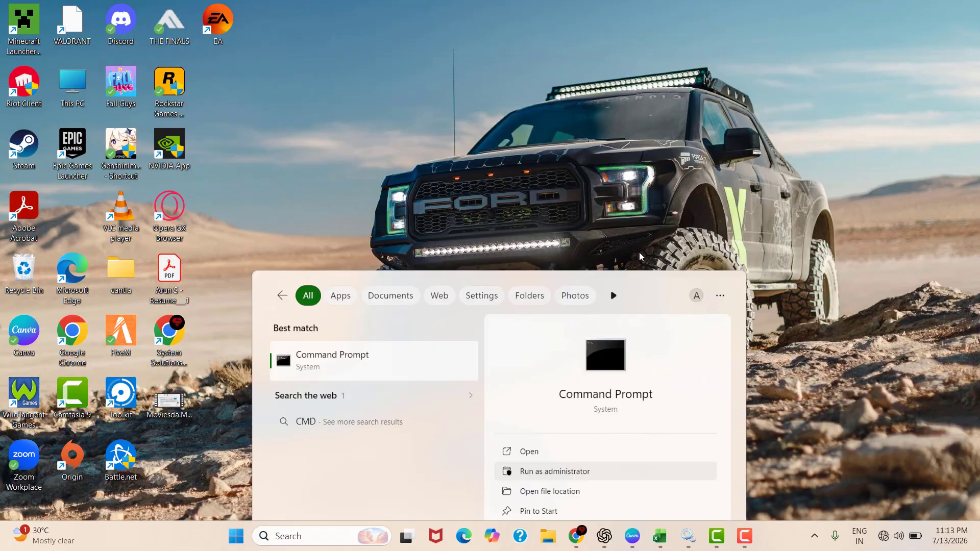
click(554, 334)
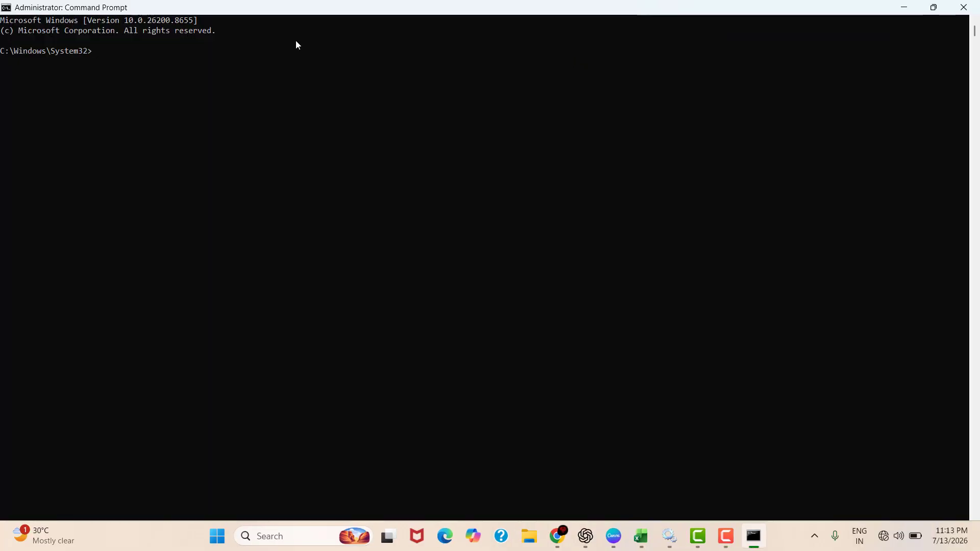
Step: Run SFC /SCANNOW followed by DISM /ONLINE /CLEANUP-IMAGE /RESTOREHEALTH in the administrator Command Prompt
text(SFC /SCANNOW)
key(Return)
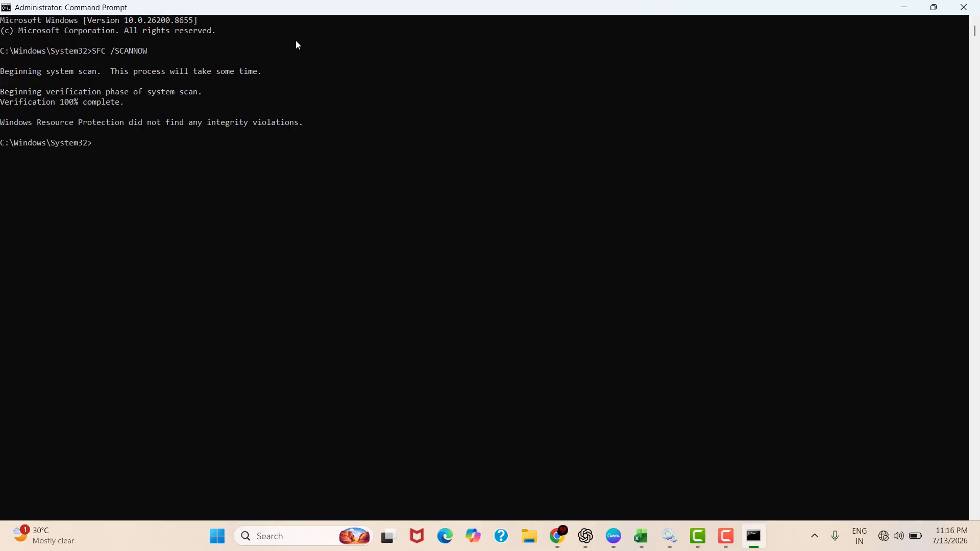
text(DISM /ONLINE /CLEANUP-IMAGE /RESTOREHEALTH)
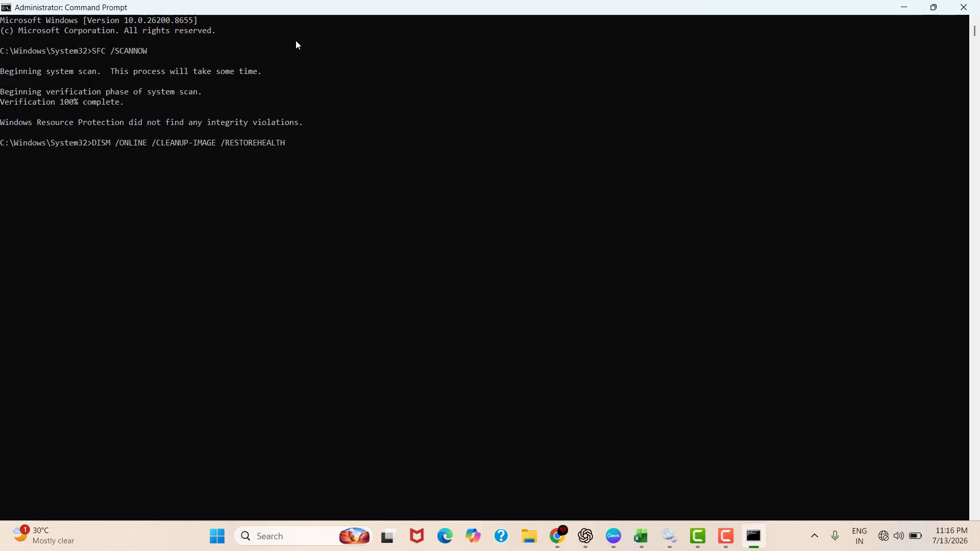
key(Return)
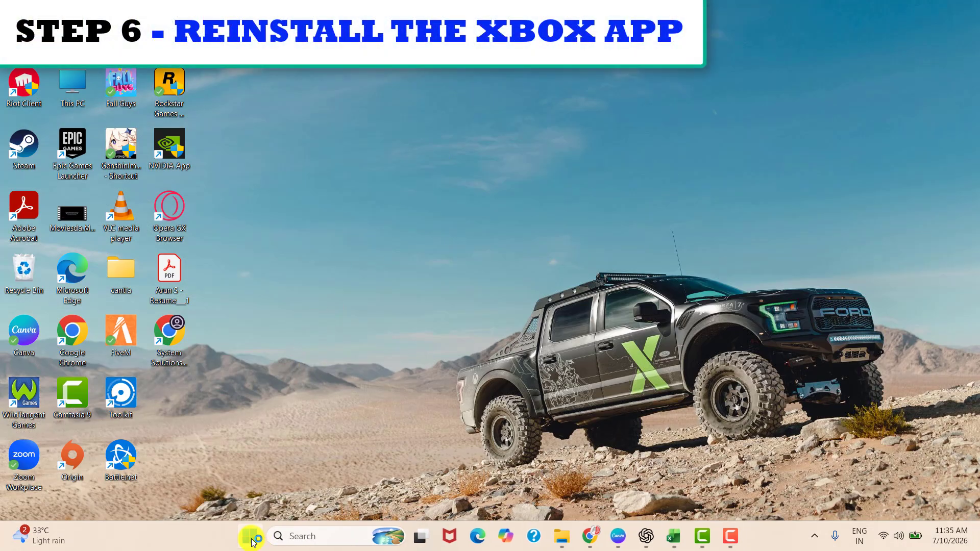
Step: Open the installed apps list in Windows Settings and search it for XBOX
right_click(250, 535)
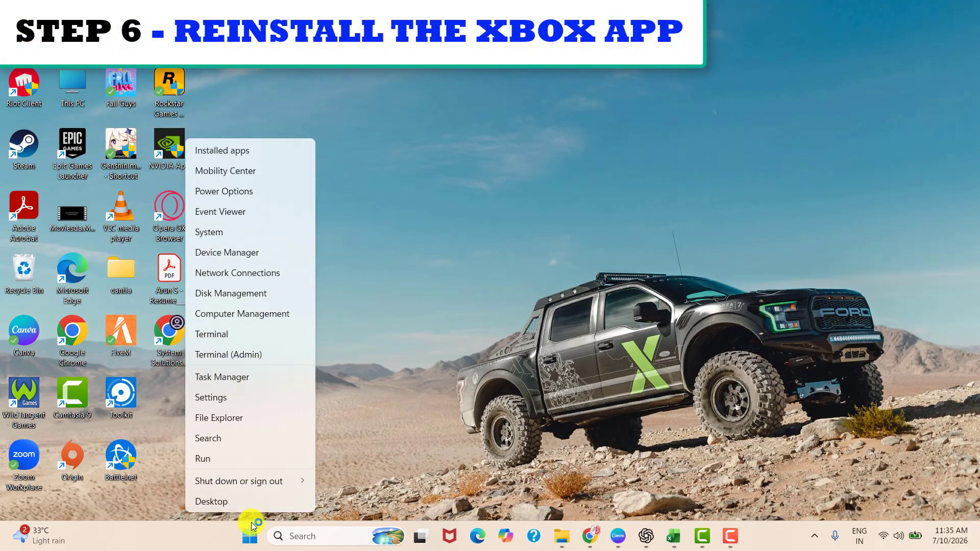
click(259, 397)
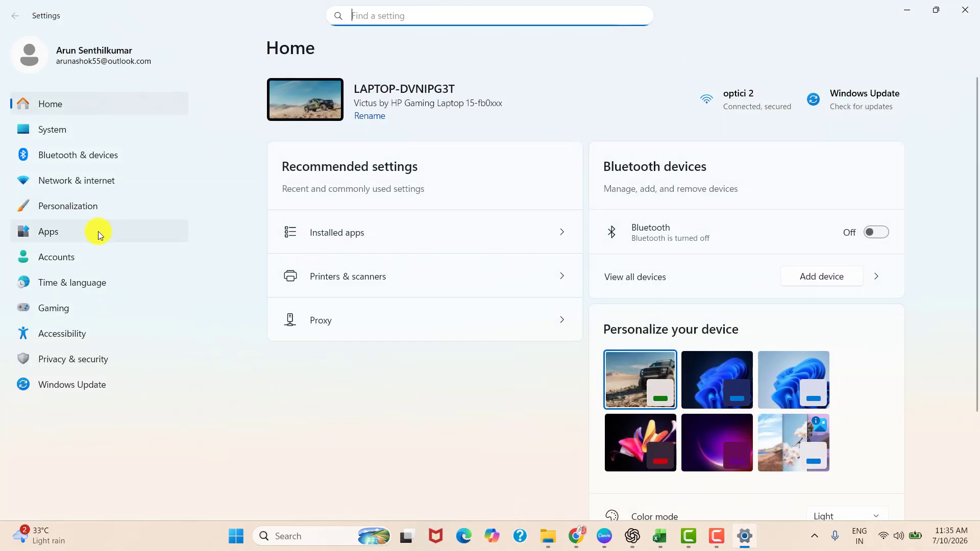
click(98, 231)
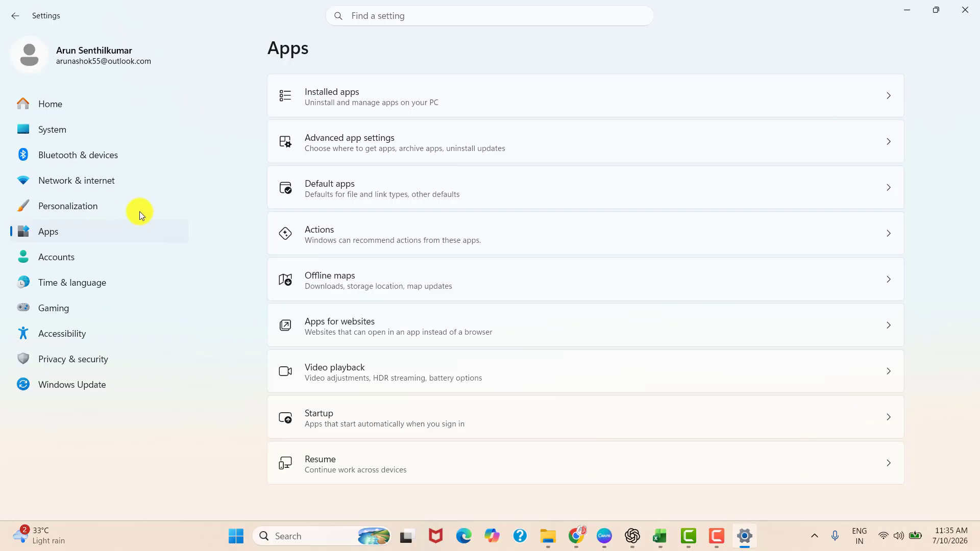
click(413, 101)
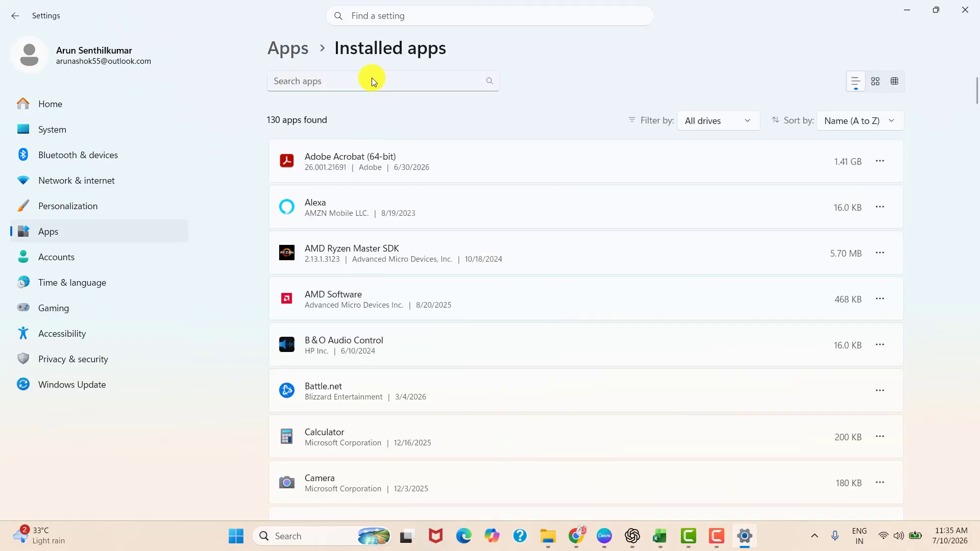
click(371, 81)
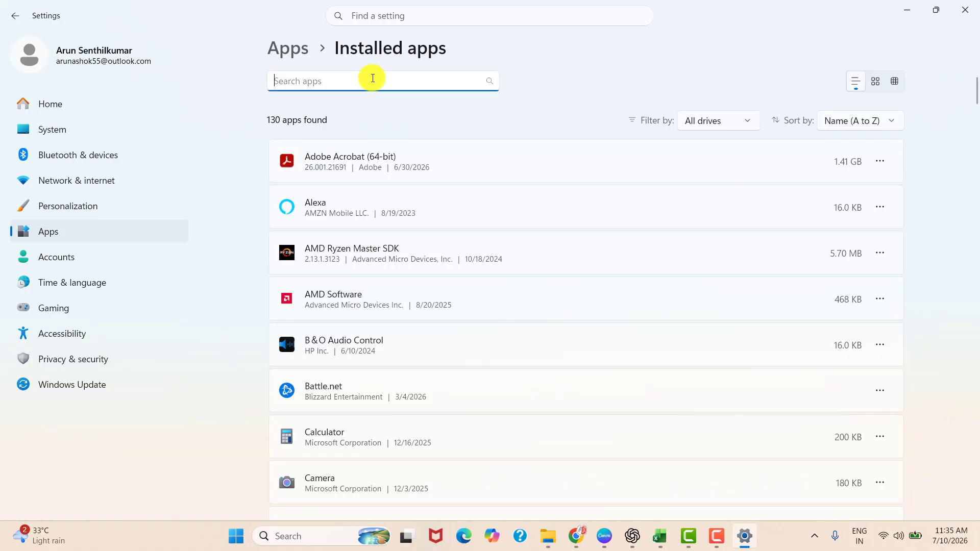
text(XBOX)
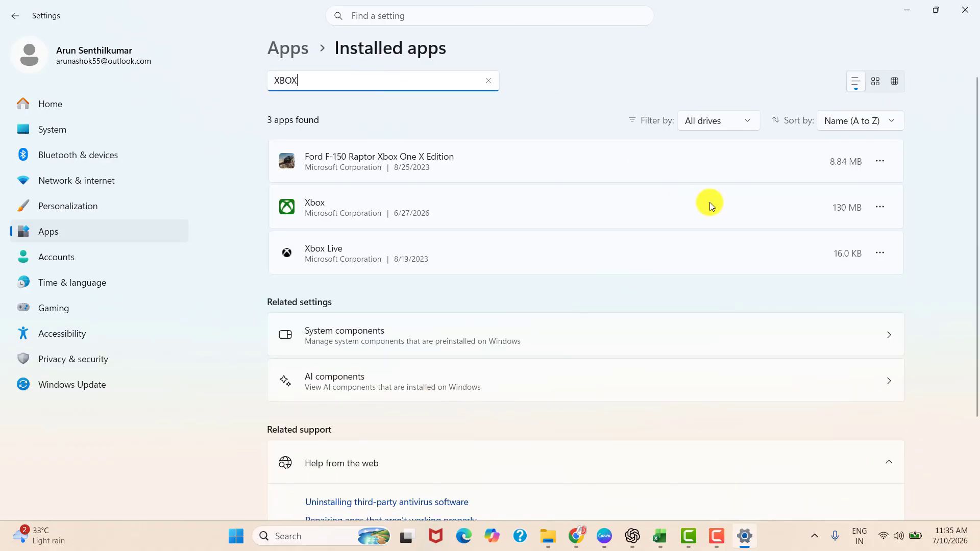
Step: Choose to uninstall the Xbox app from the installed apps list
click(879, 206)
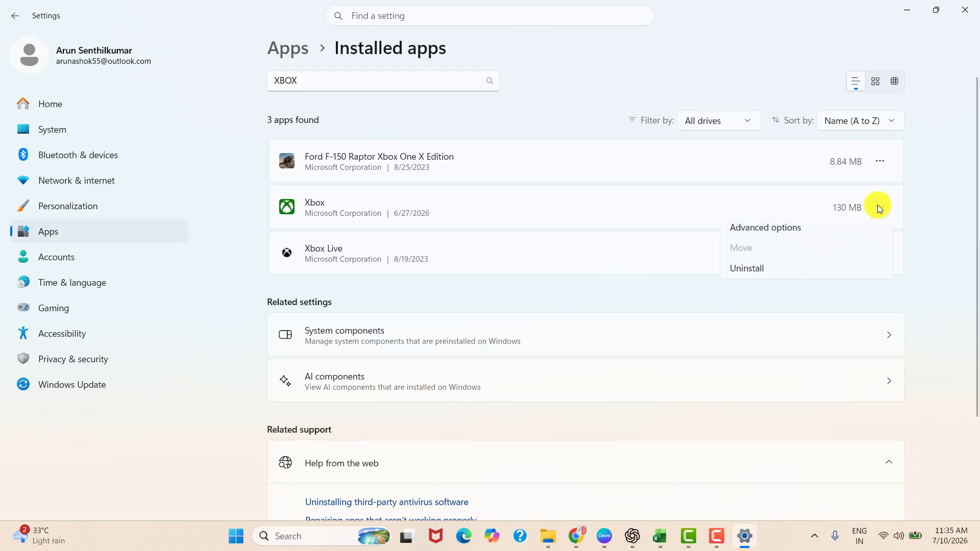
click(795, 277)
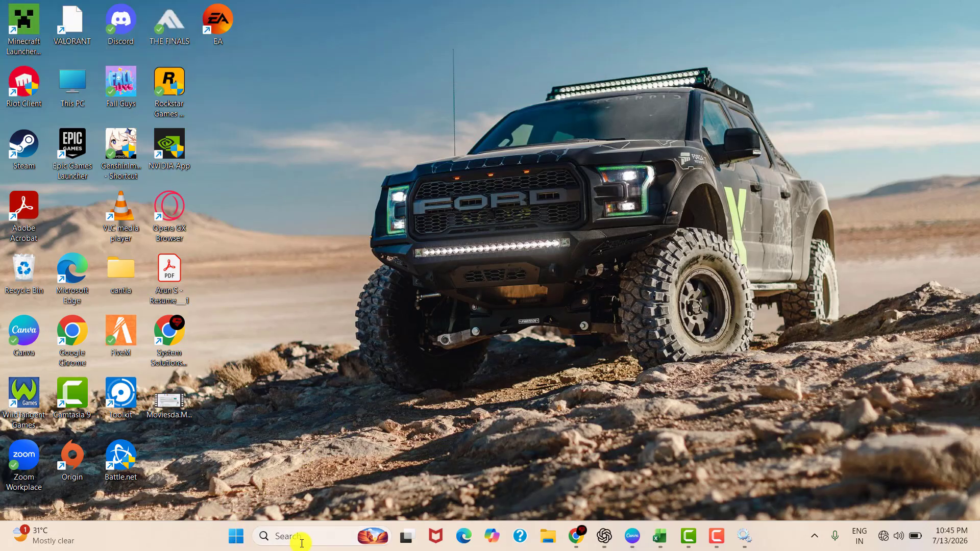
Step: Search Windows for SER and run Services as administrator
click(286, 536)
text(SER)
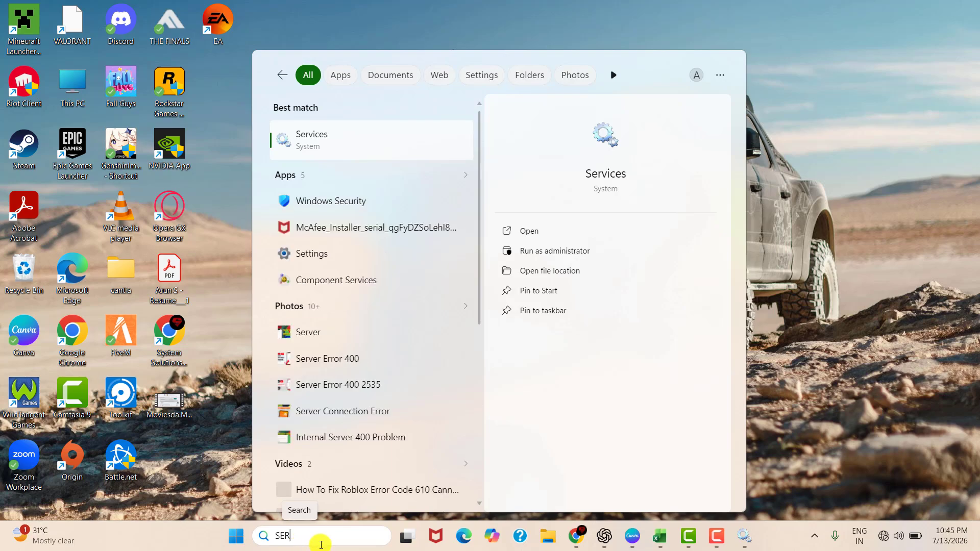
click(641, 250)
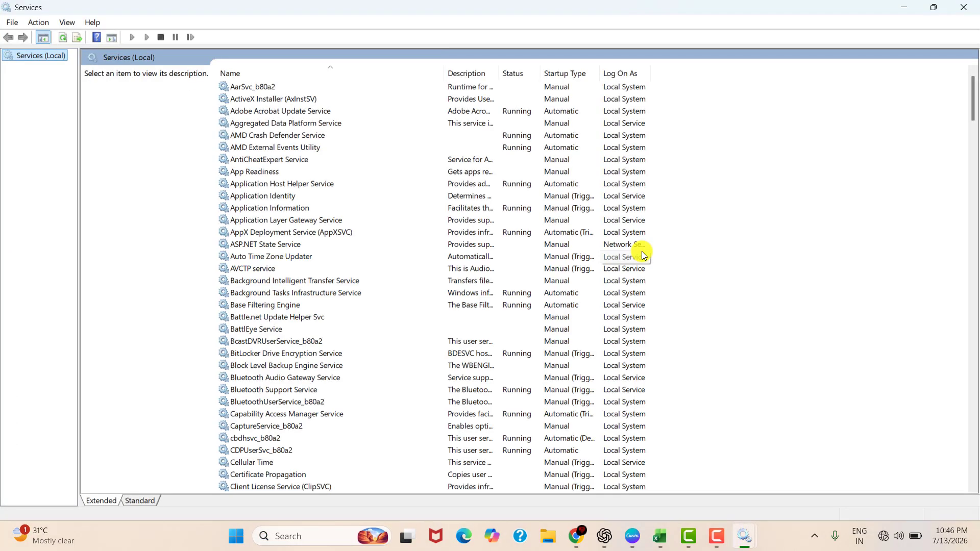
Step: Check the startup type and status in the properties of the first Gaming Services entry, then close the properties
scroll(267, 256, down, 20)
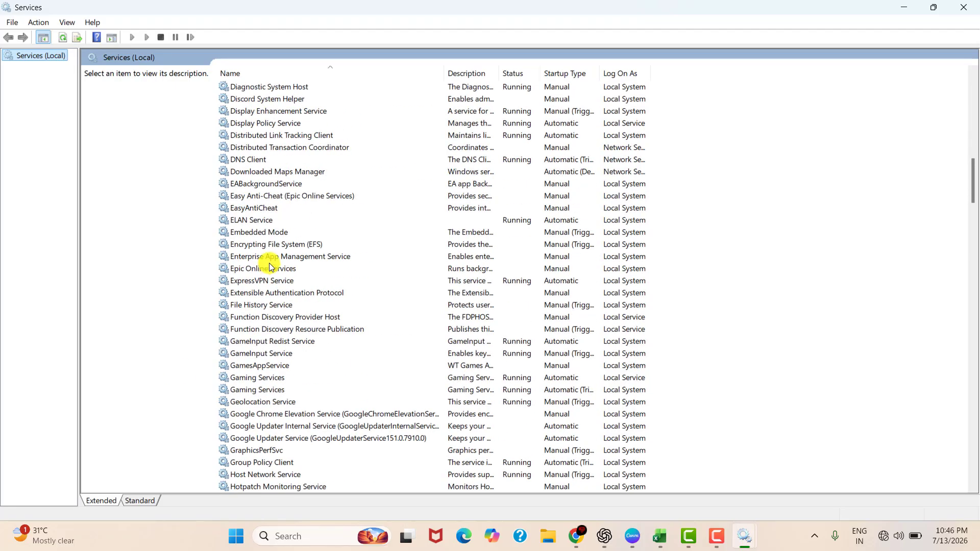
scroll(269, 269, down, 1)
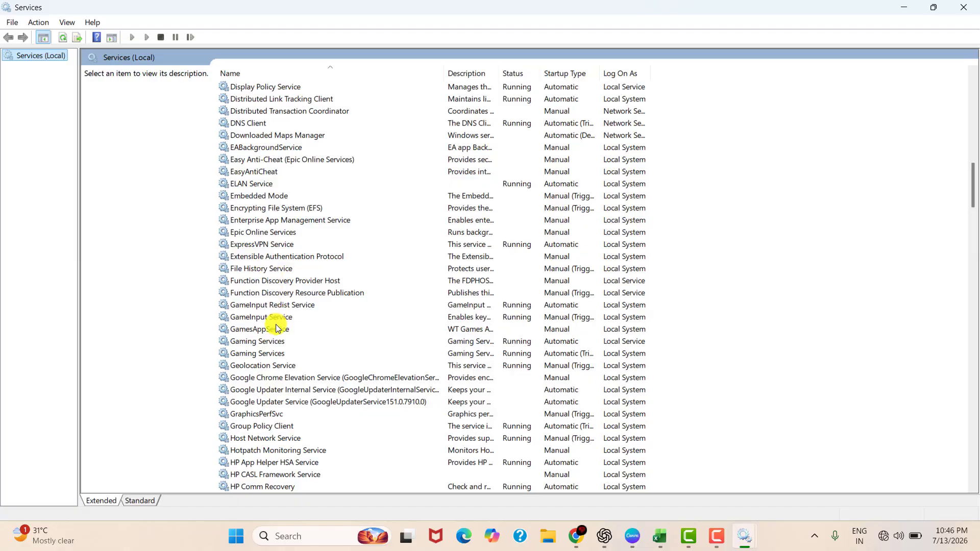
click(279, 342)
right_click(279, 341)
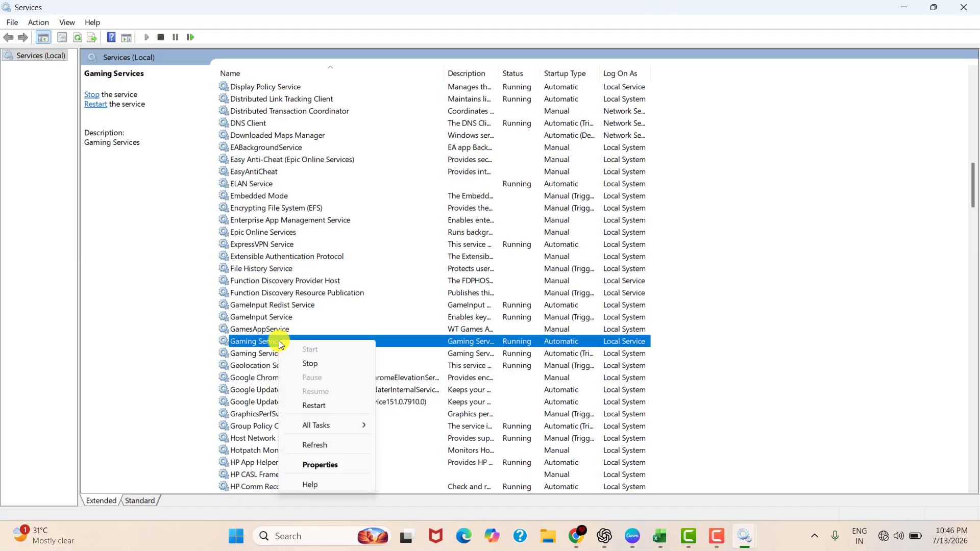
click(317, 464)
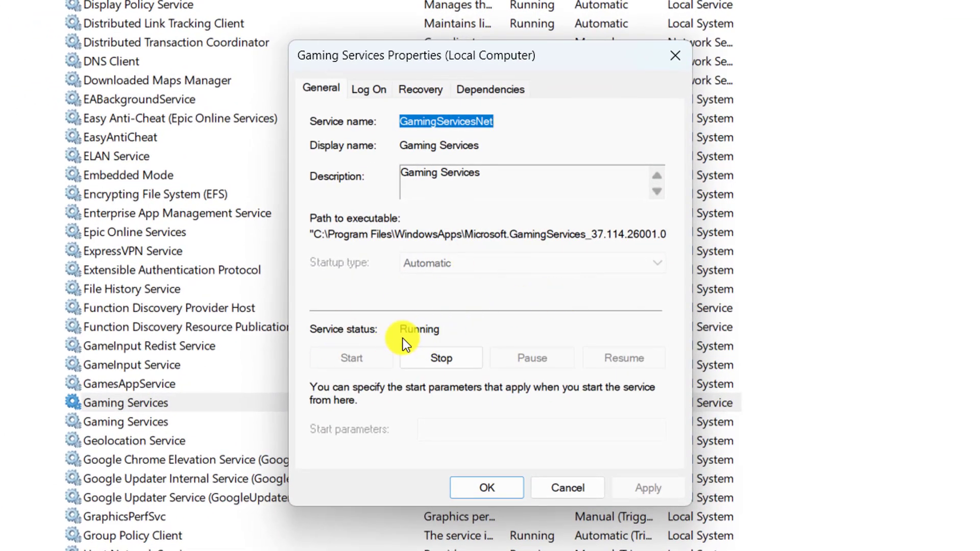
click(507, 494)
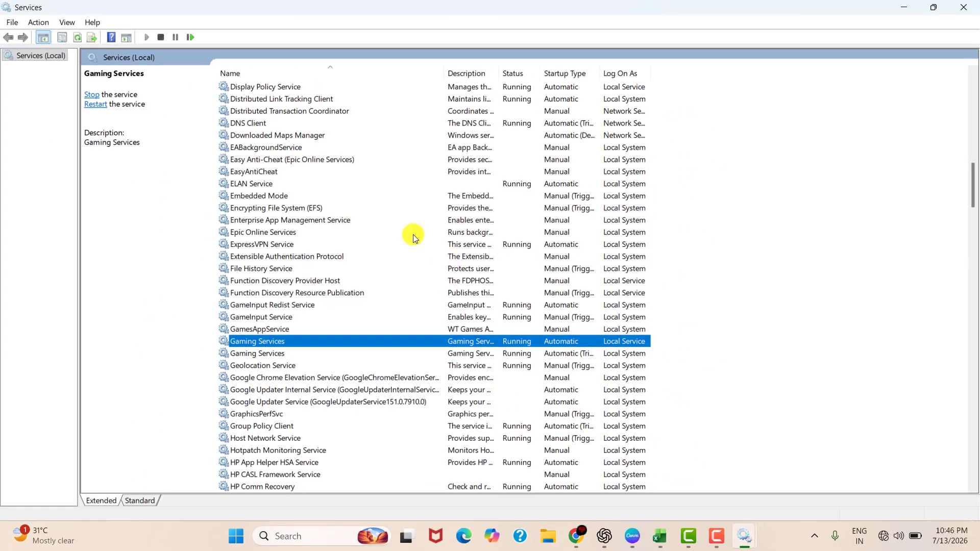
Step: Check the startup type and status in the IP Helper service's properties, then close them
scroll(413, 234, down, 14)
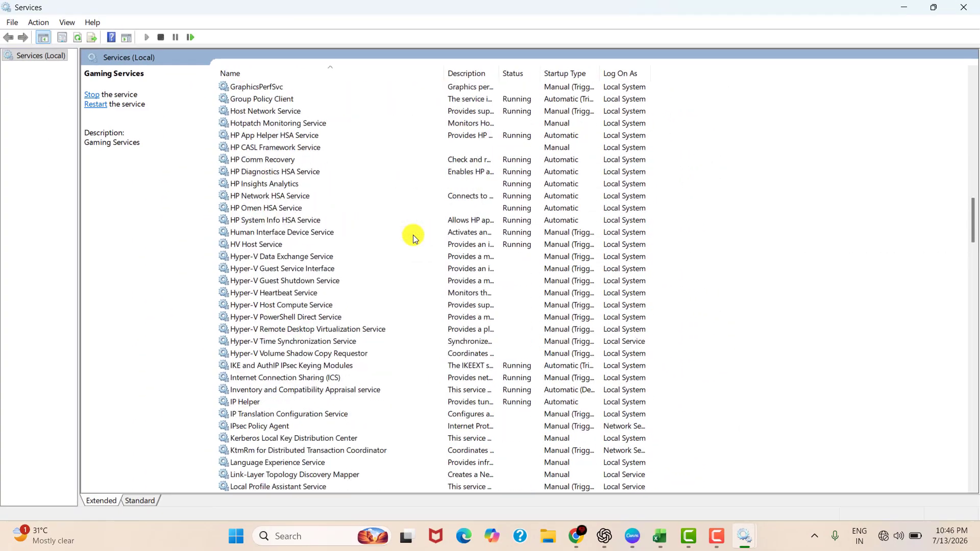
click(265, 221)
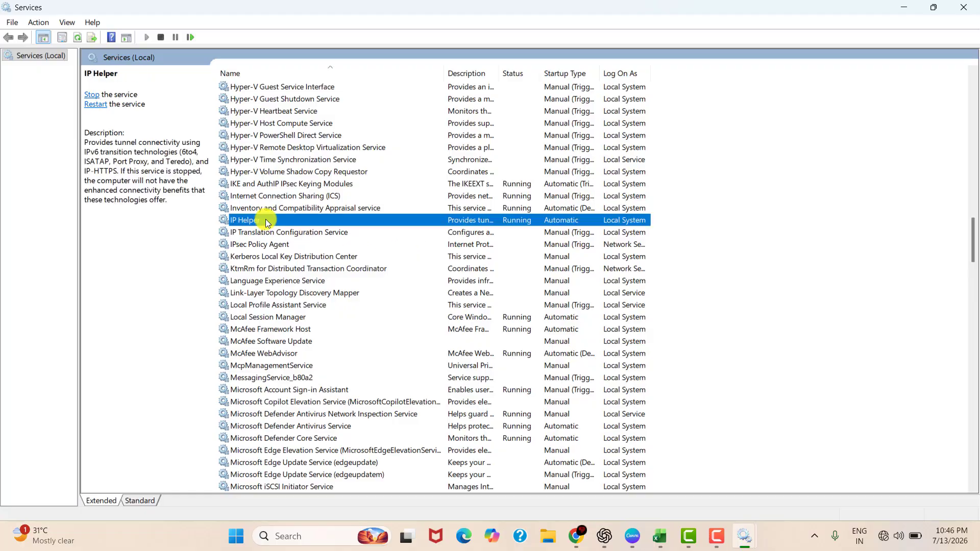
right_click(374, 222)
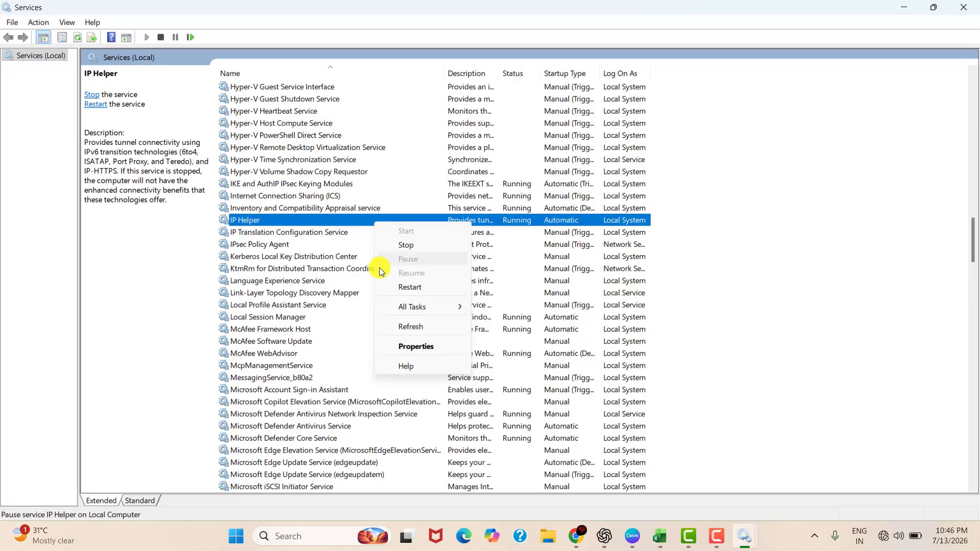
click(385, 346)
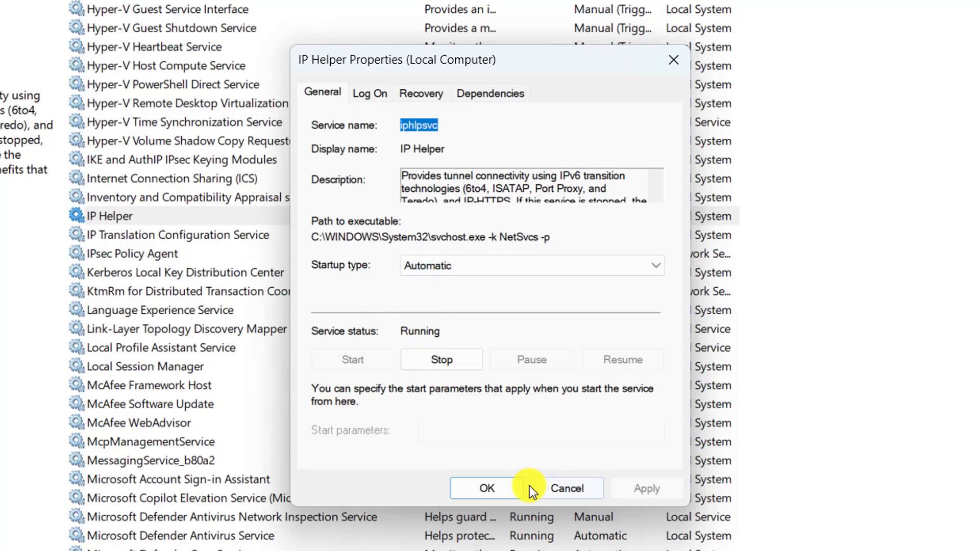
click(508, 491)
Step: Set the Xbox Live Auth Manager service's startup type to Automatic, start the service and apply the changes
scroll(439, 357, down, 15)
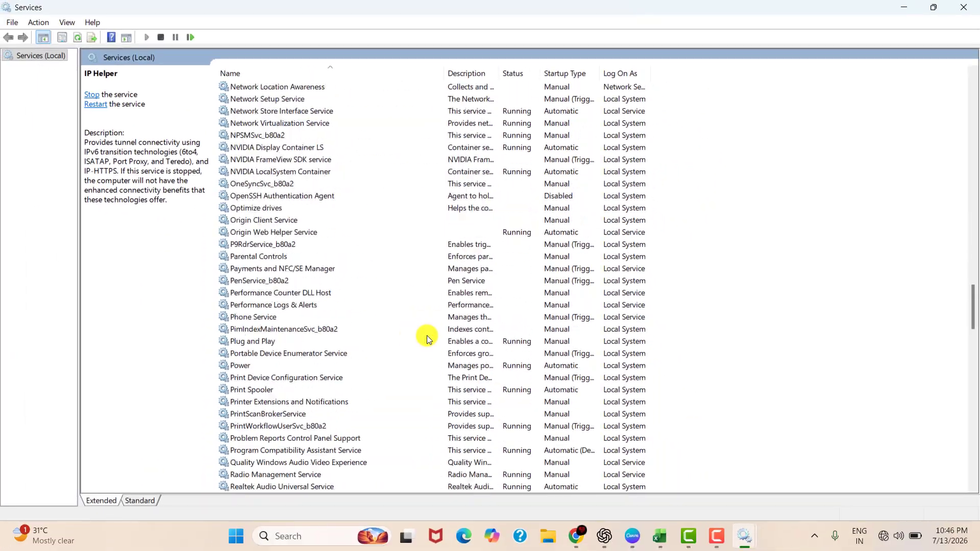
scroll(428, 338, down, 20)
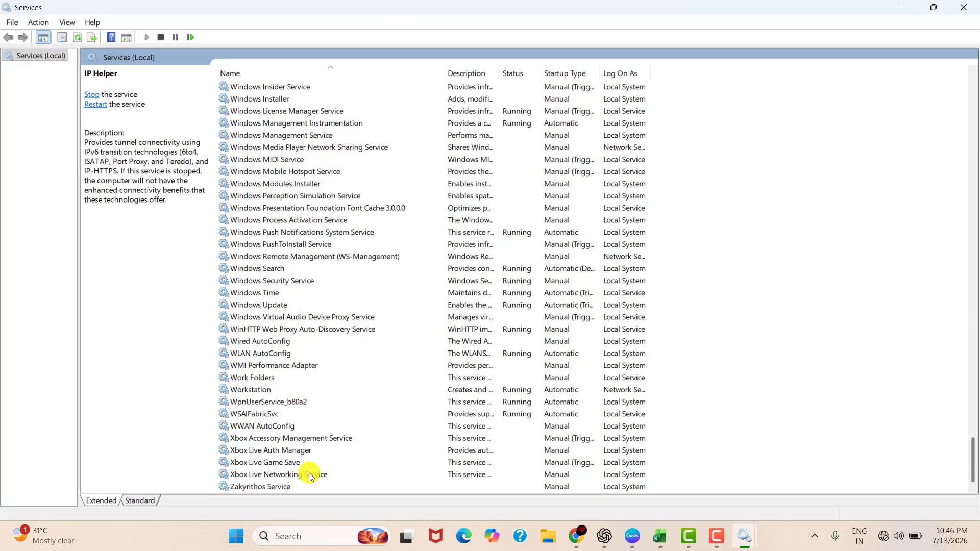
click(305, 451)
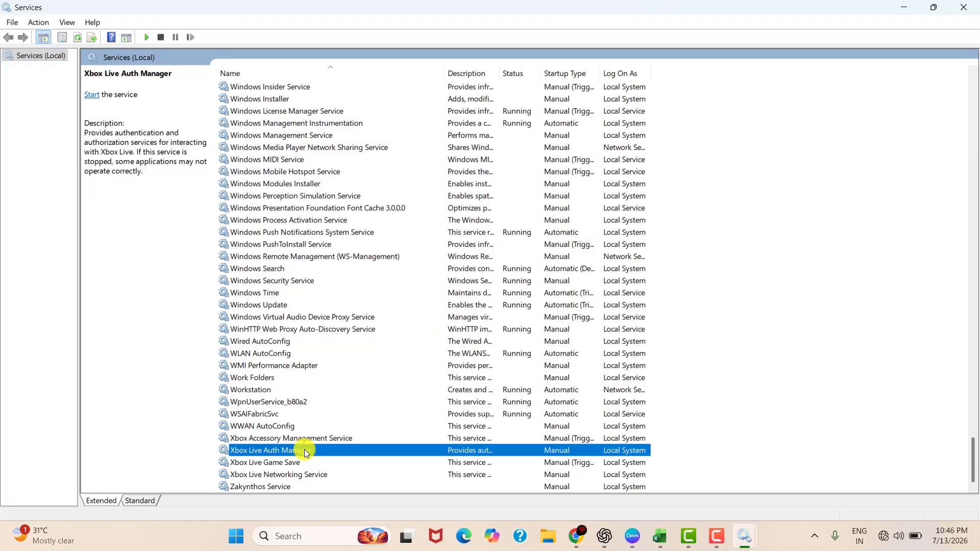
right_click(353, 446)
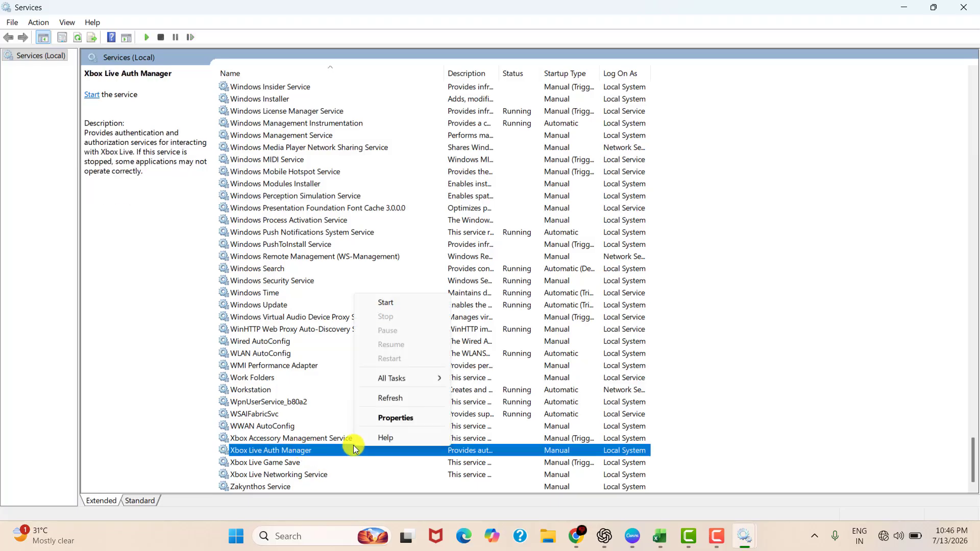
click(387, 417)
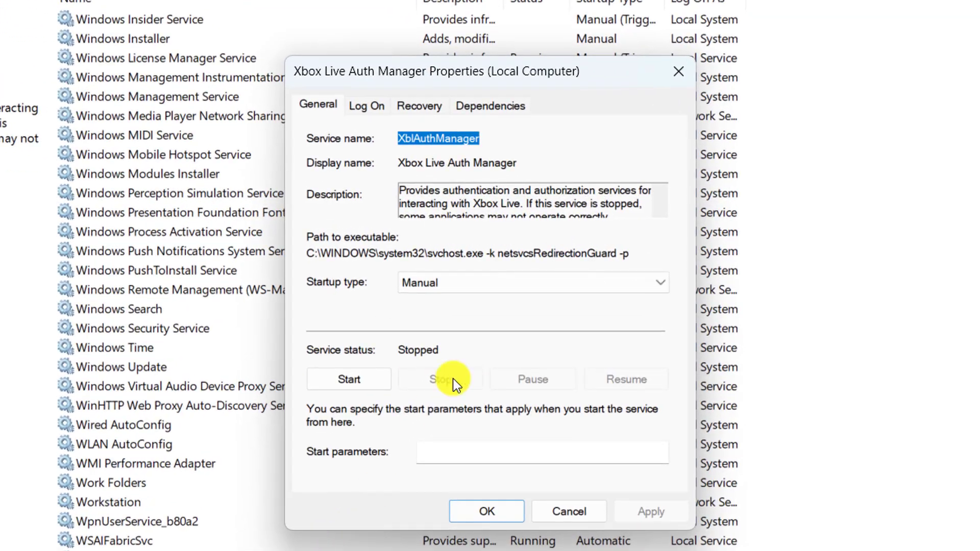
click(451, 288)
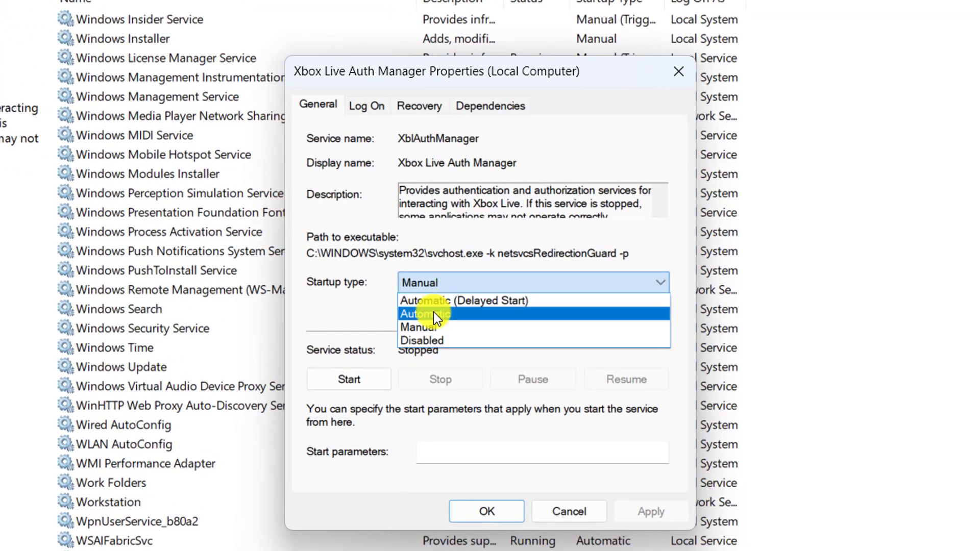
click(432, 313)
click(369, 385)
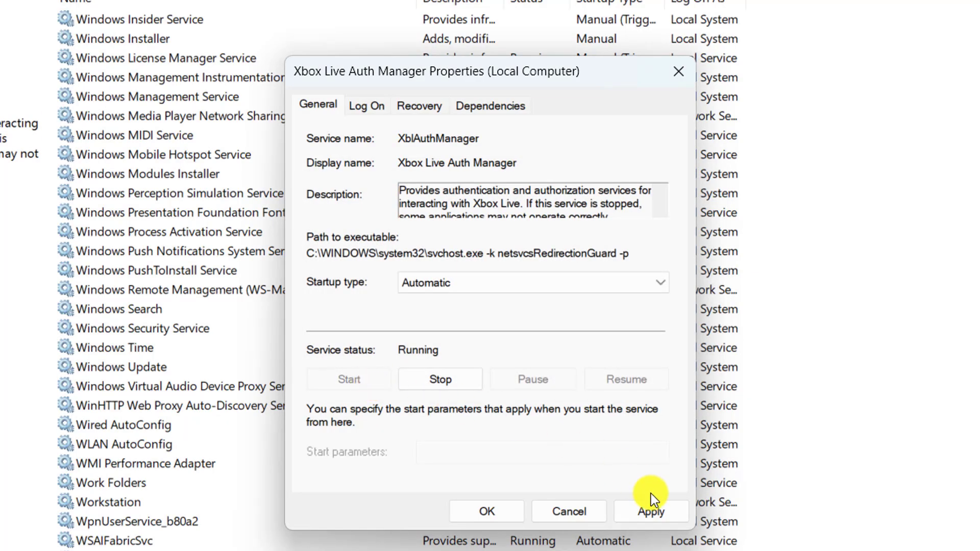
click(650, 512)
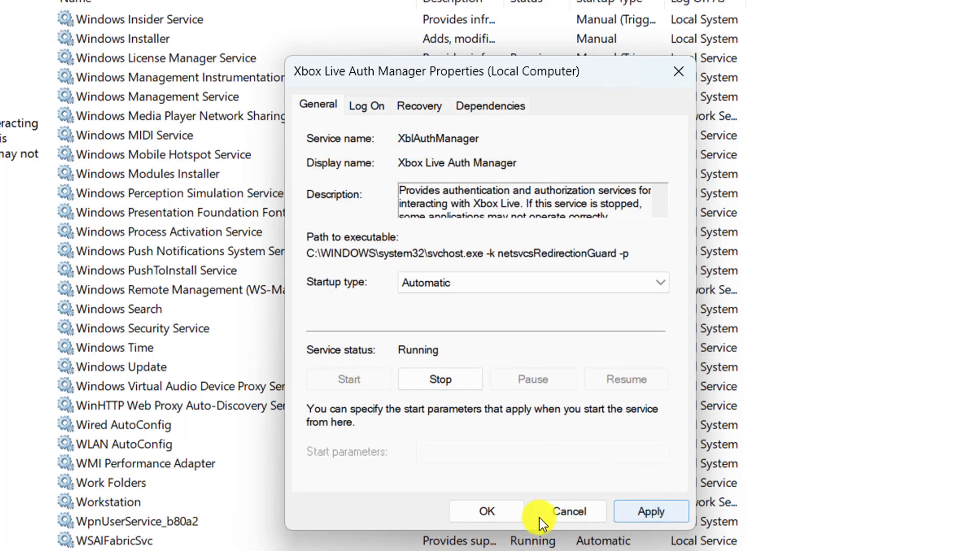
click(502, 513)
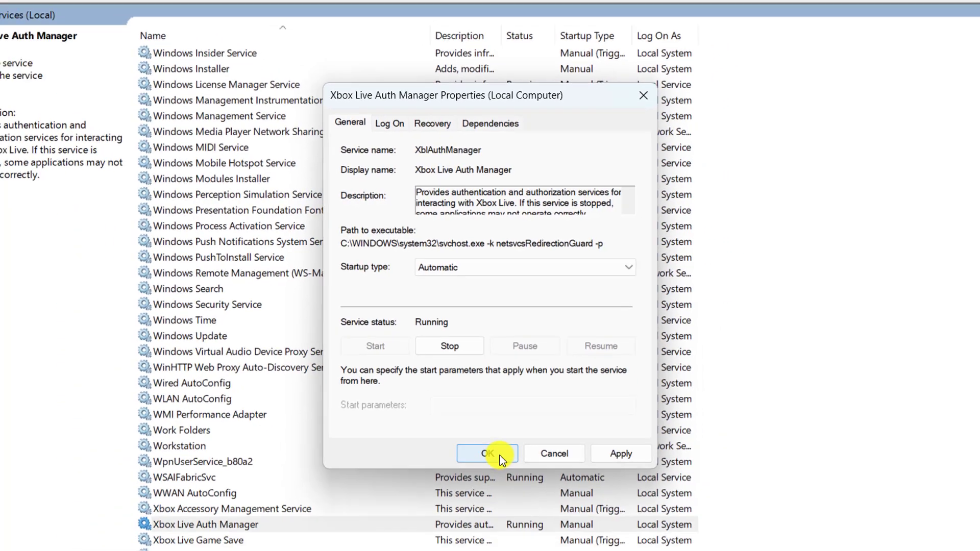
click(502, 513)
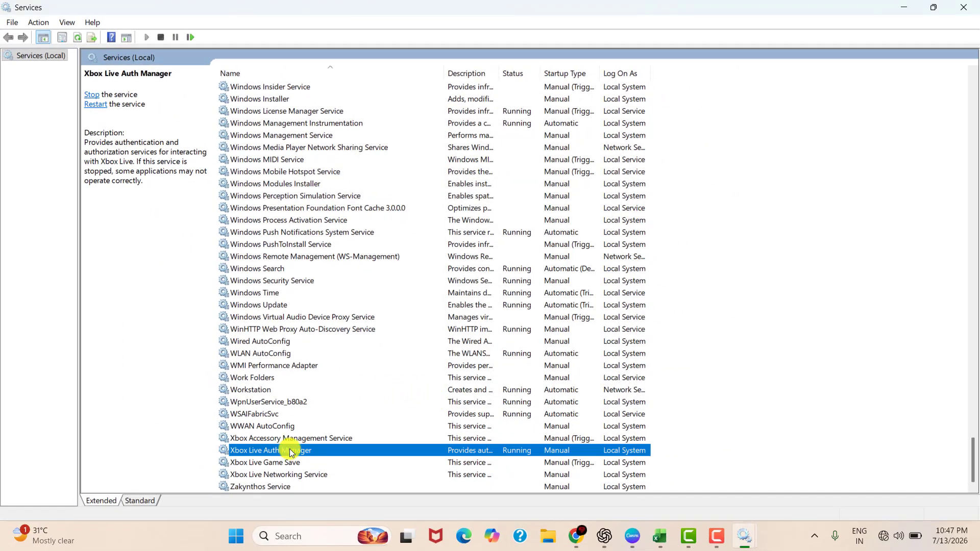
Step: Set the Xbox Live Game Save service to Automatic startup and start it, apply the changes and close Services
click(292, 463)
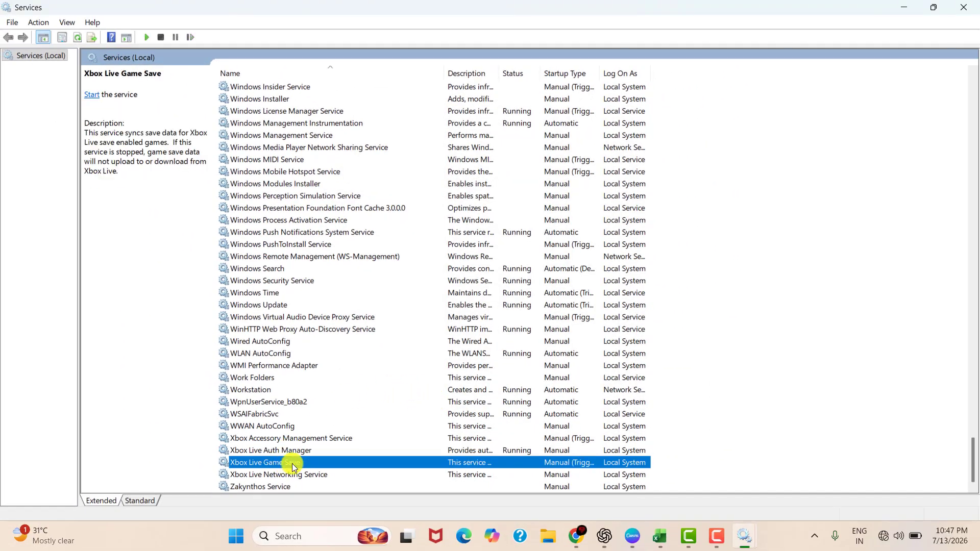
right_click(337, 454)
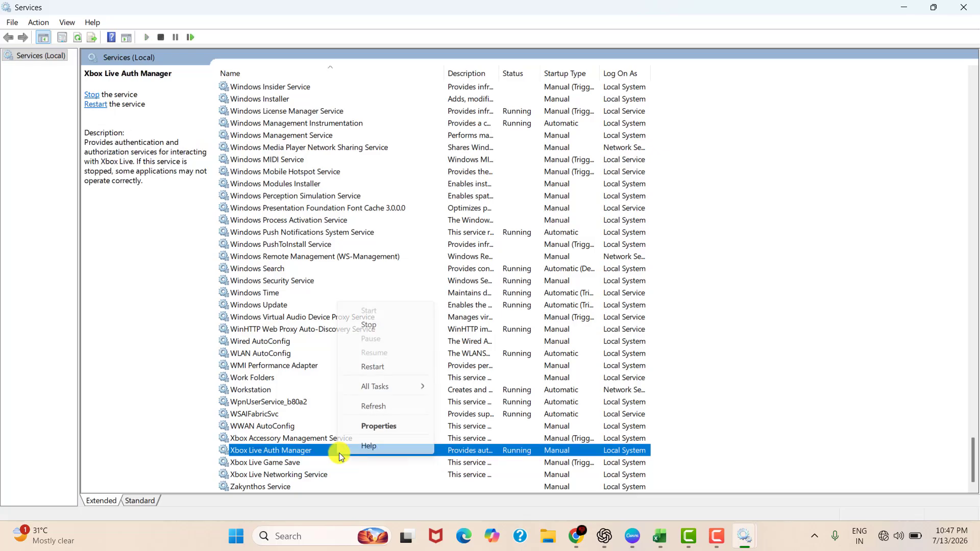
click(319, 464)
right_click(329, 461)
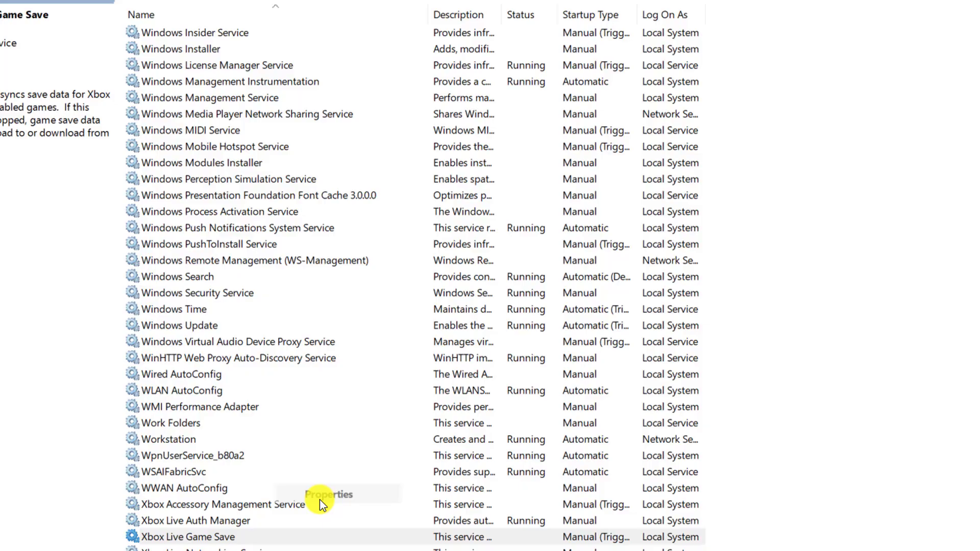
click(368, 431)
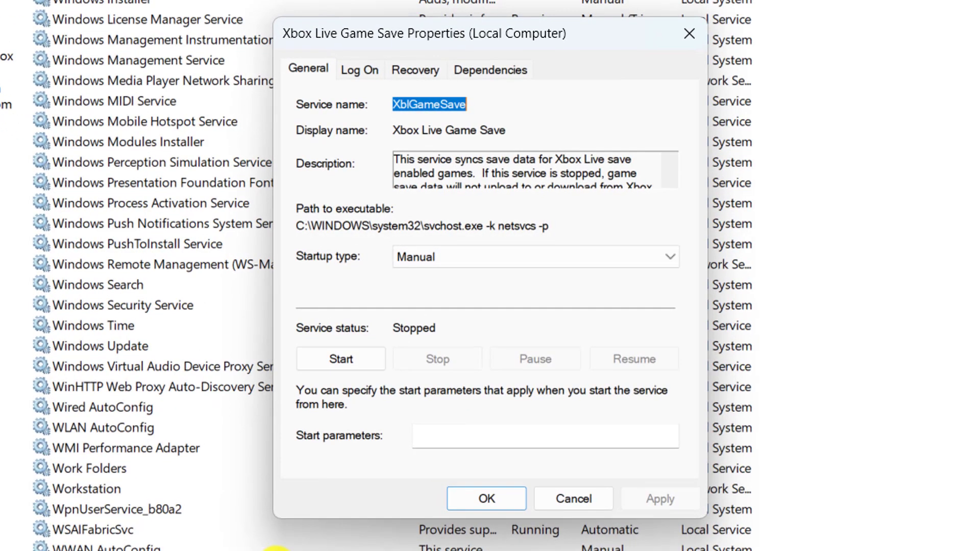
click(465, 258)
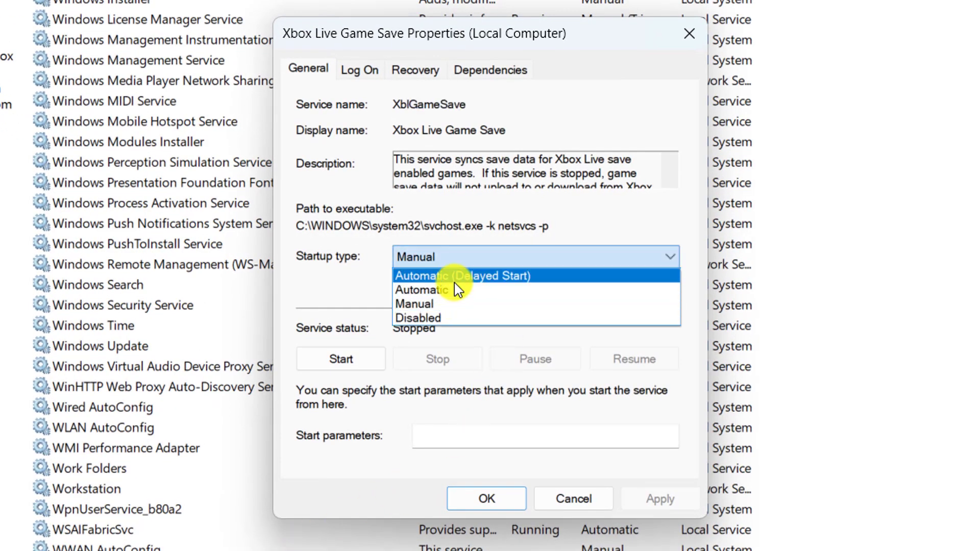
click(454, 291)
click(361, 365)
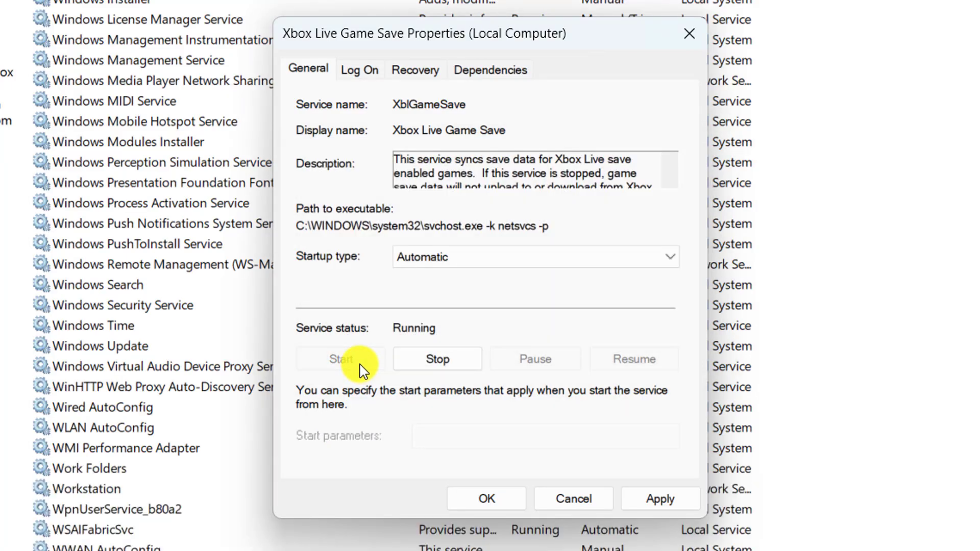
click(665, 506)
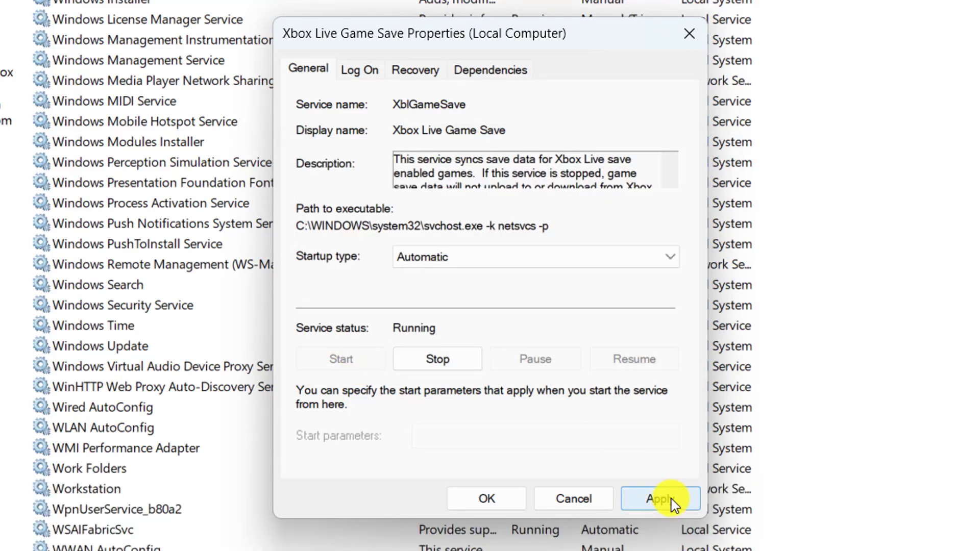
click(493, 504)
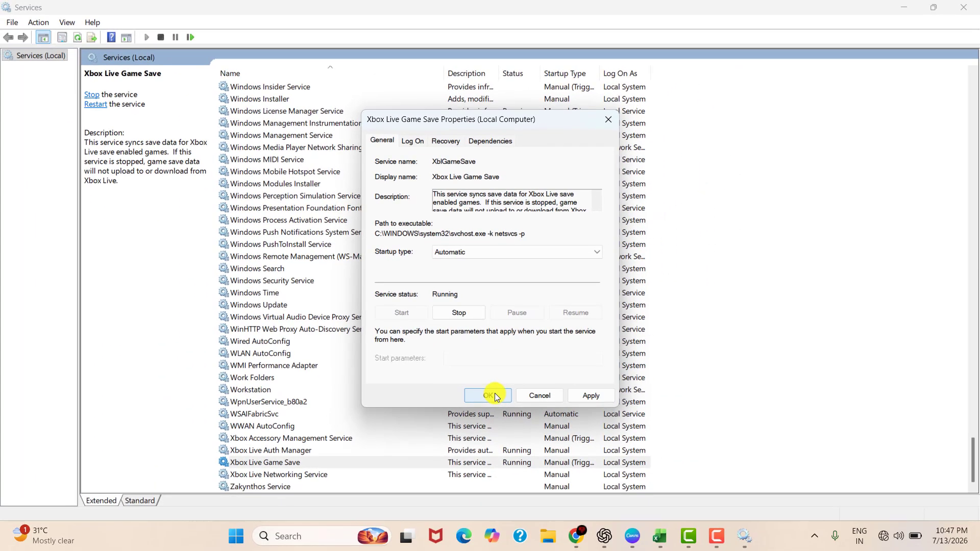
click(495, 393)
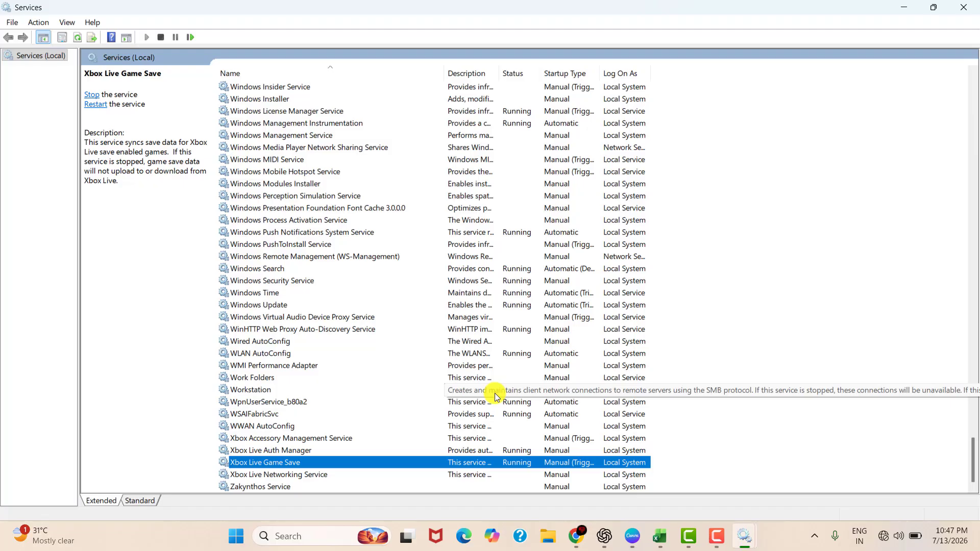
click(976, 3)
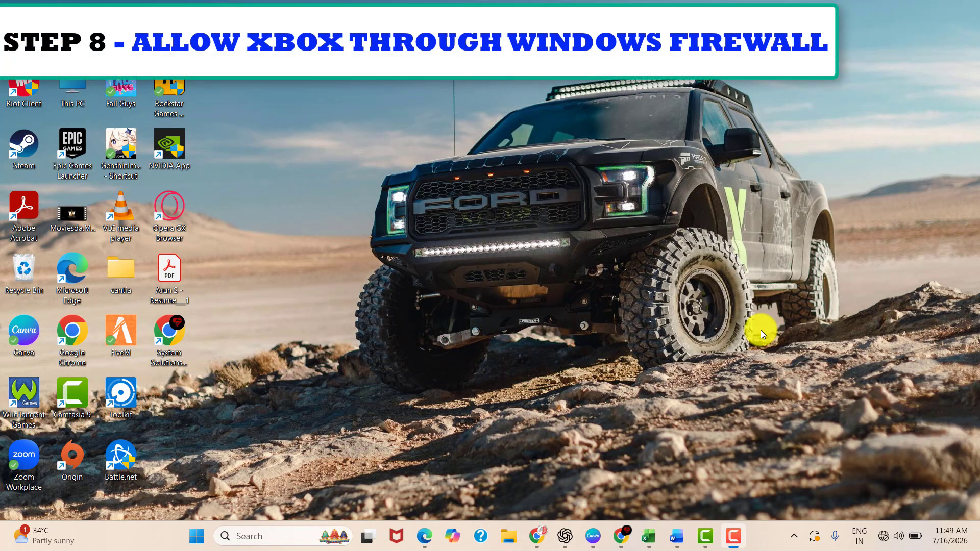
Step: Search Windows for WINDOWS SECURITY and open the Windows Security app
click(258, 537)
text(WINDOWS SECURITY)
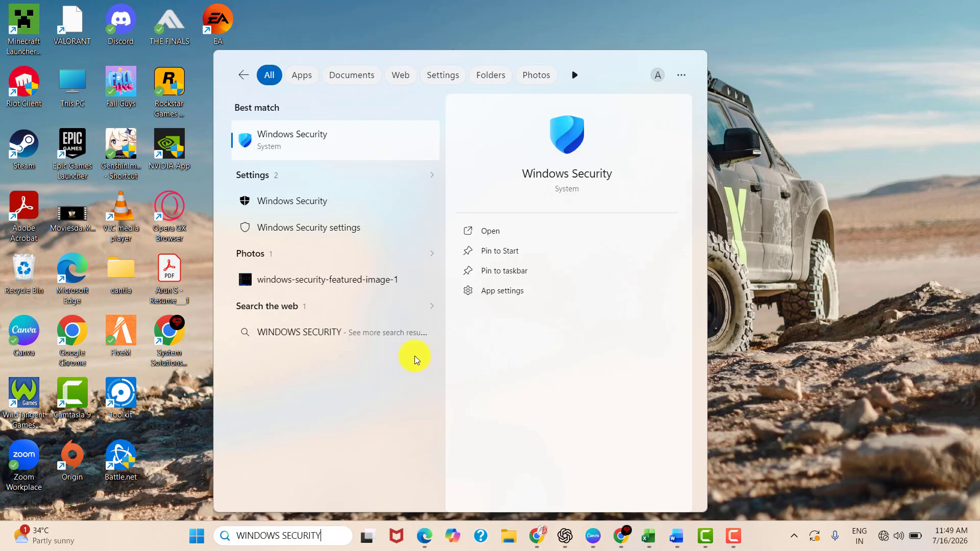
click(525, 229)
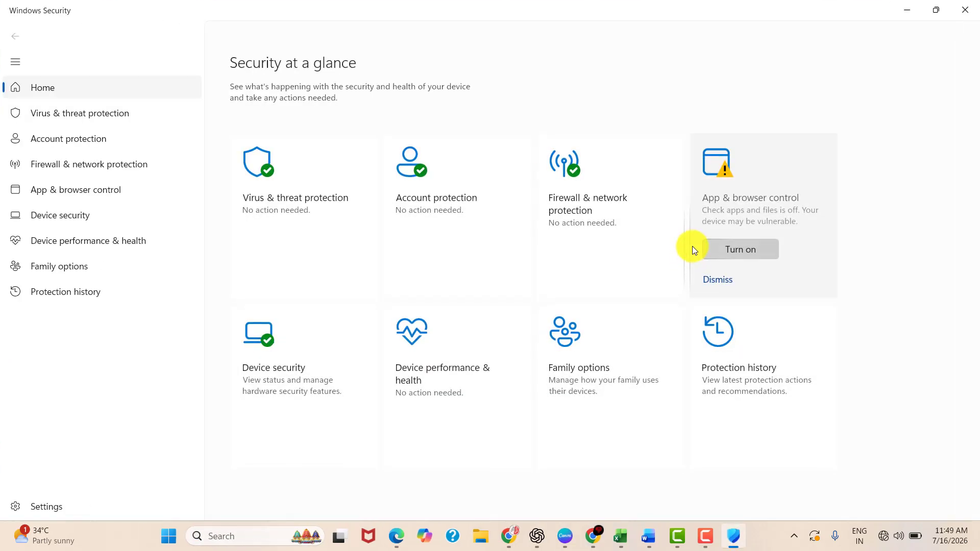
Step: Open the list of apps allowed through Windows Defender Firewall and unlock its settings for changes
click(637, 206)
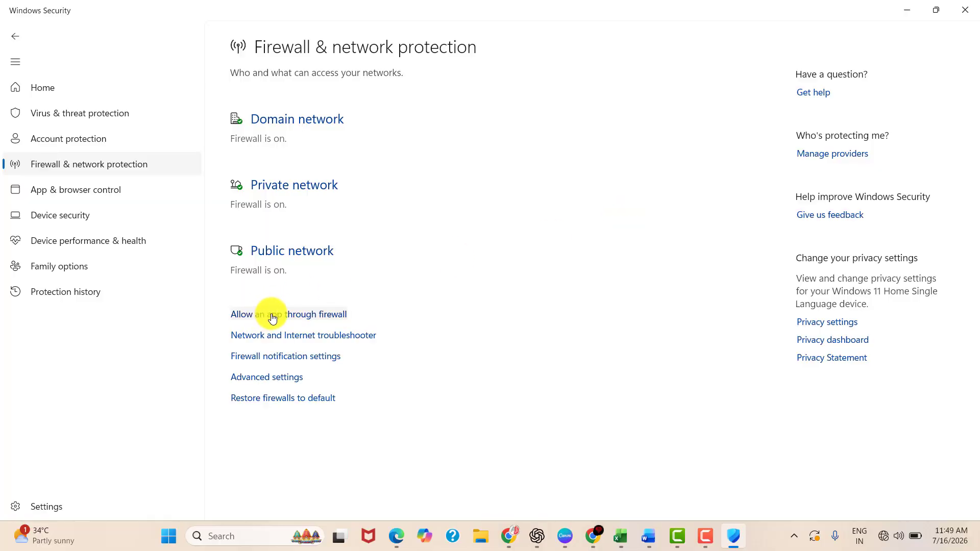
click(272, 316)
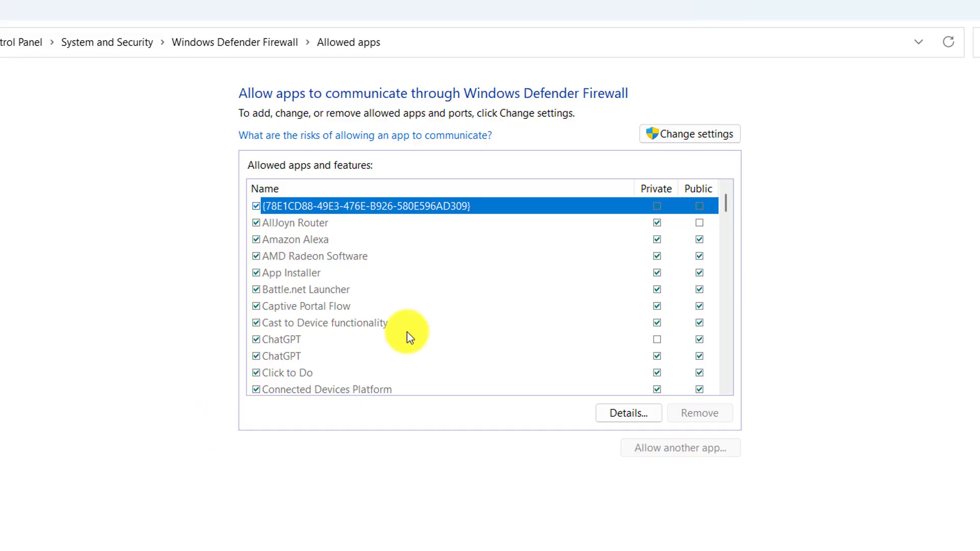
click(707, 145)
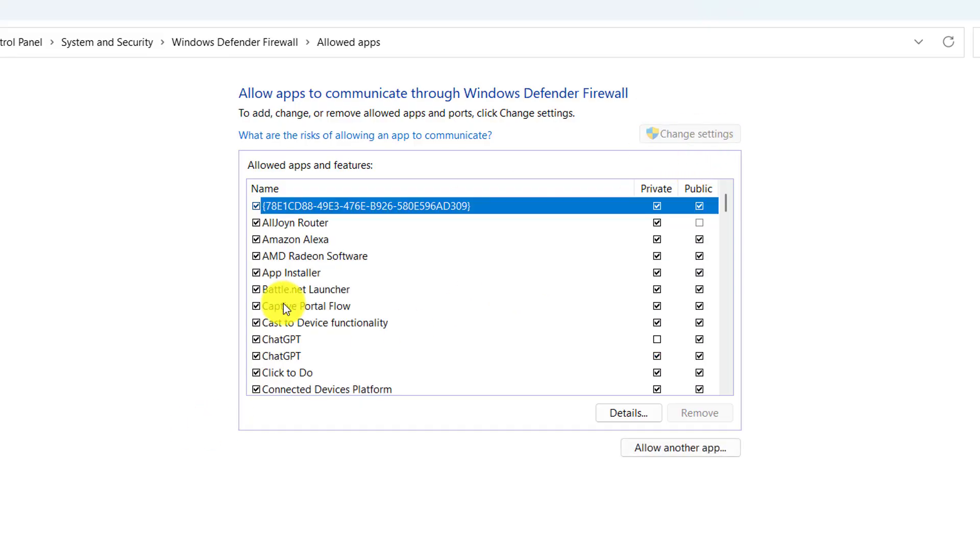
Step: Find Gaming Services in the allowed apps list and check its private and public network access
scroll(290, 296, down, 1)
scroll(289, 293, down, 5)
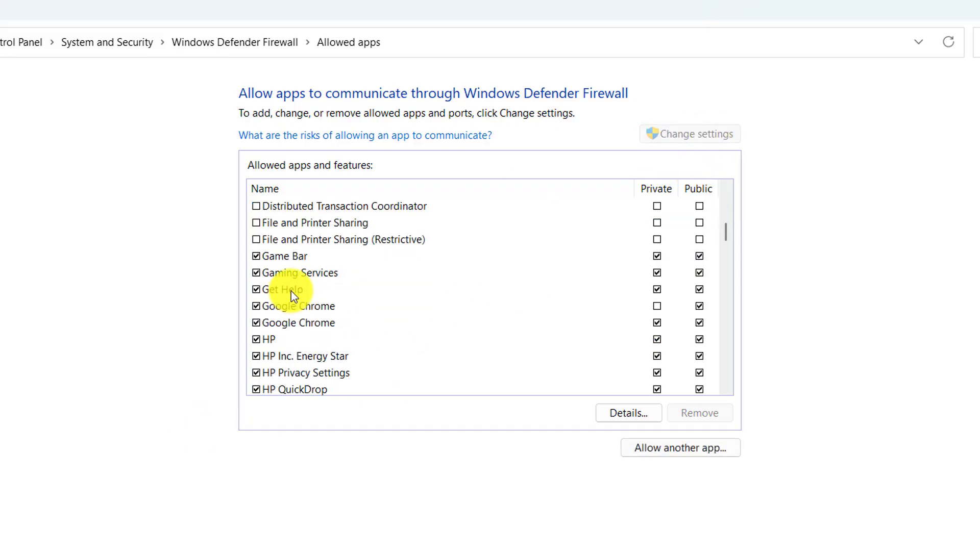
click(421, 265)
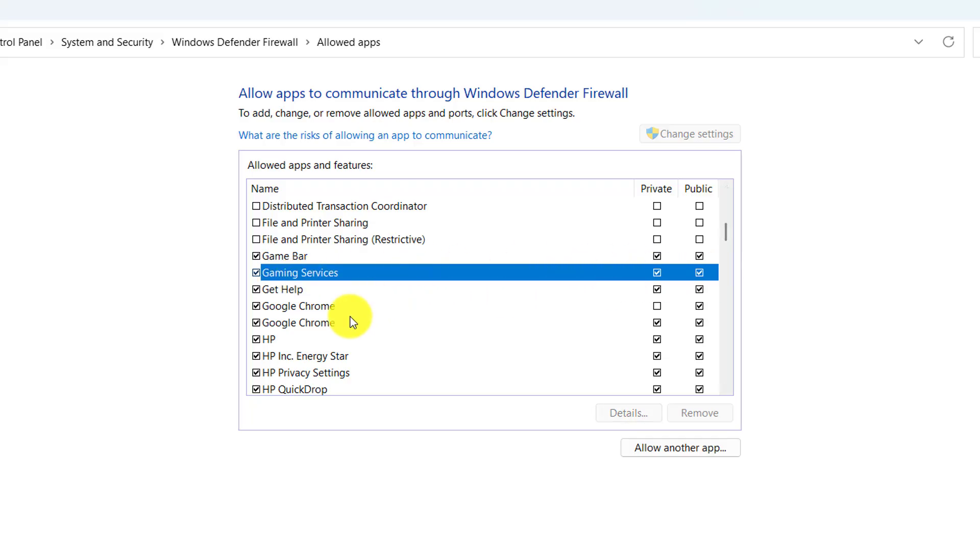
Step: Allow Xbox through the firewall on both private and public networks, save the changes and close Windows Security
scroll(351, 323, down, 3)
scroll(352, 325, down, 12)
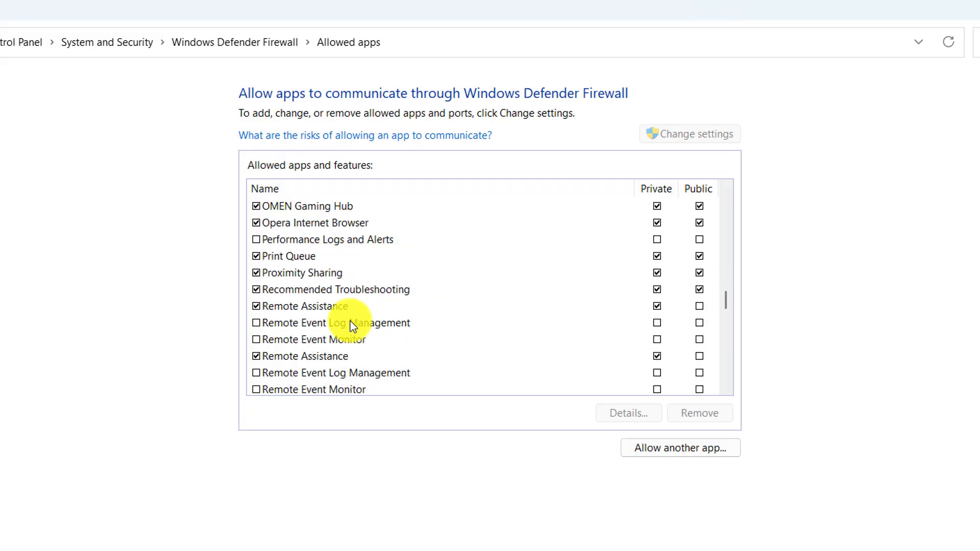
scroll(352, 325, down, 9)
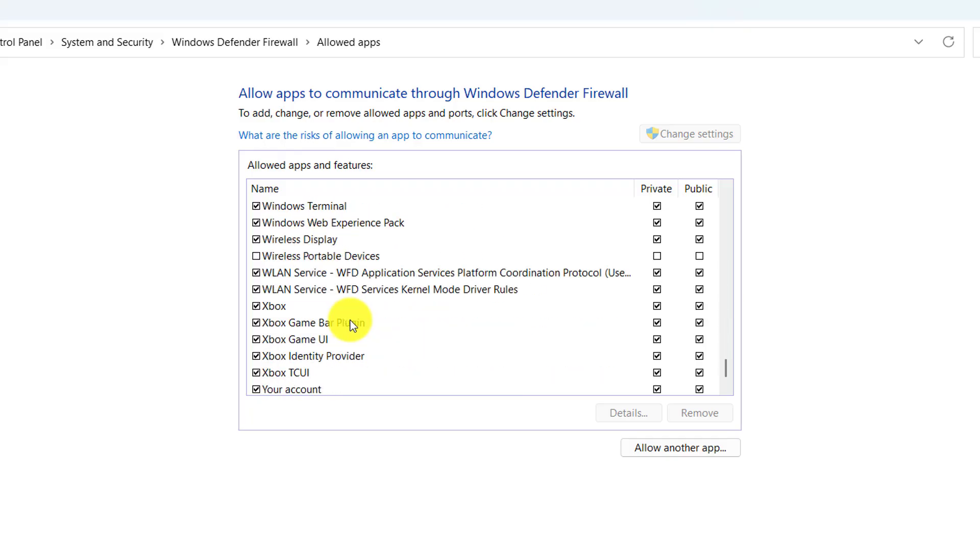
click(259, 312)
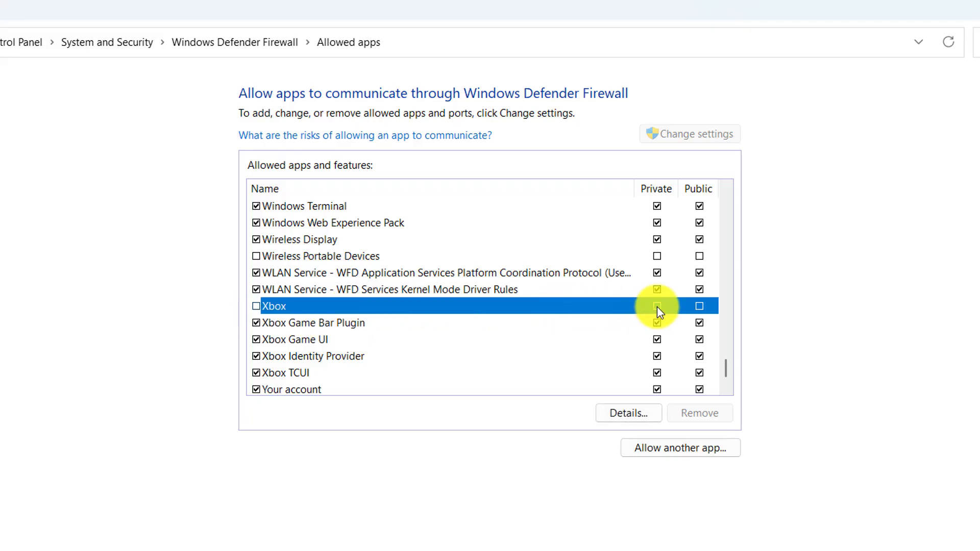
click(699, 306)
click(699, 306)
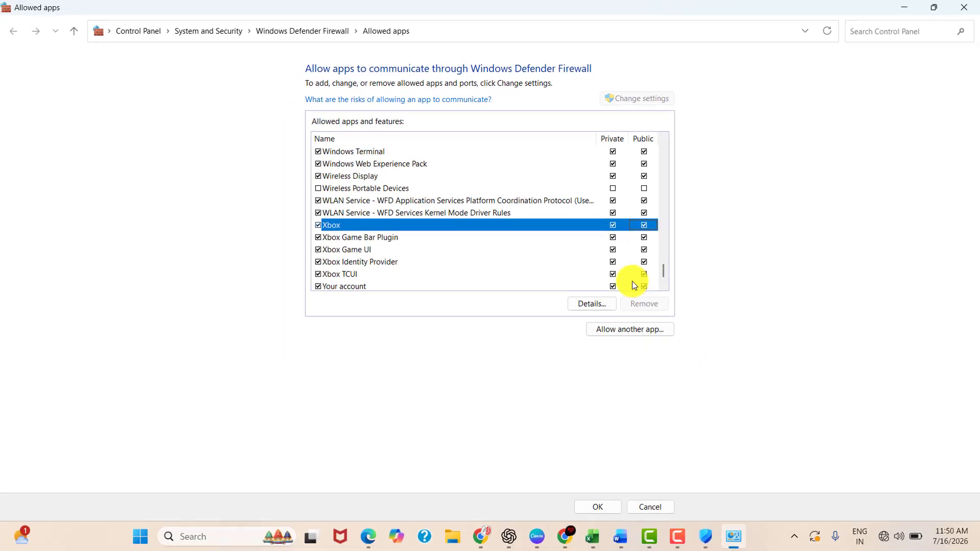
click(597, 506)
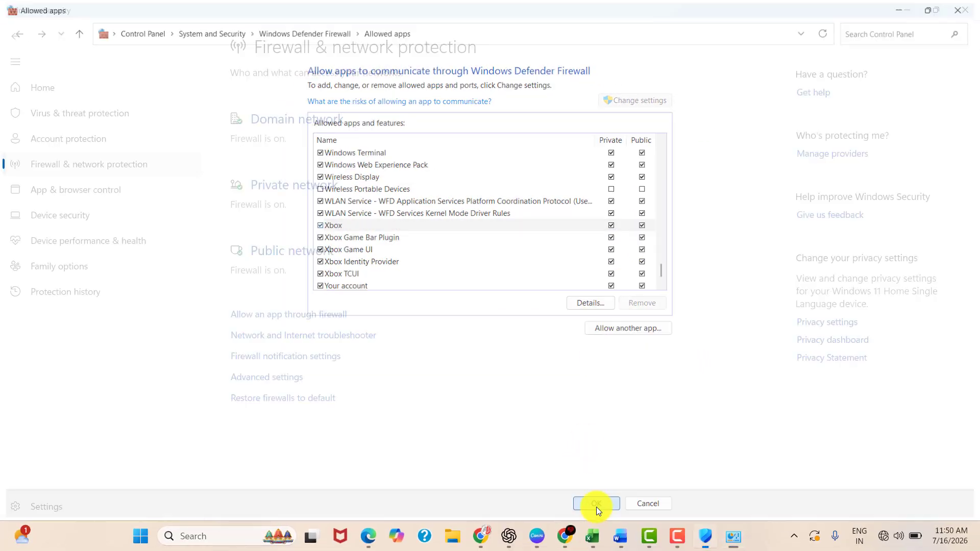
click(963, 14)
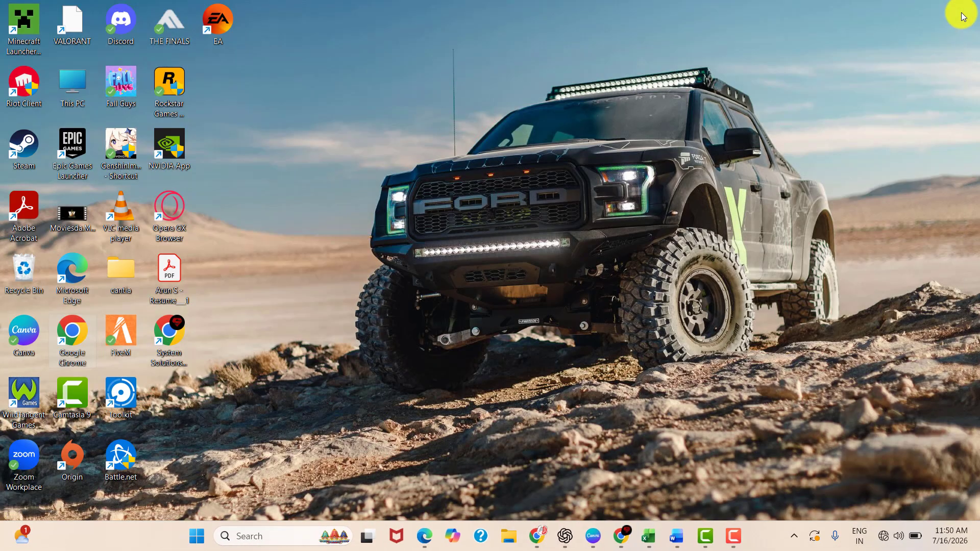
Step: Search Windows for CMS and run Command Prompt as administrator
click(259, 538)
text(CMS)
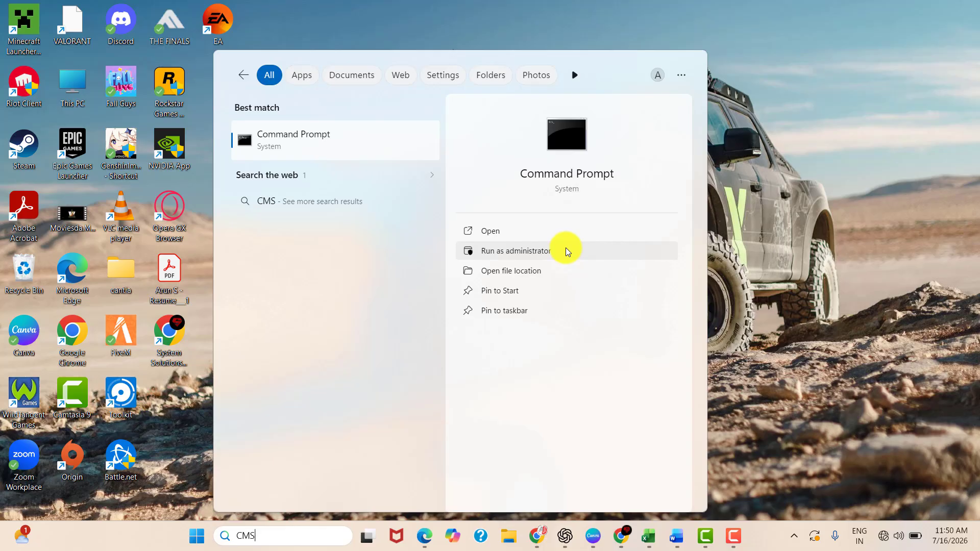
click(565, 248)
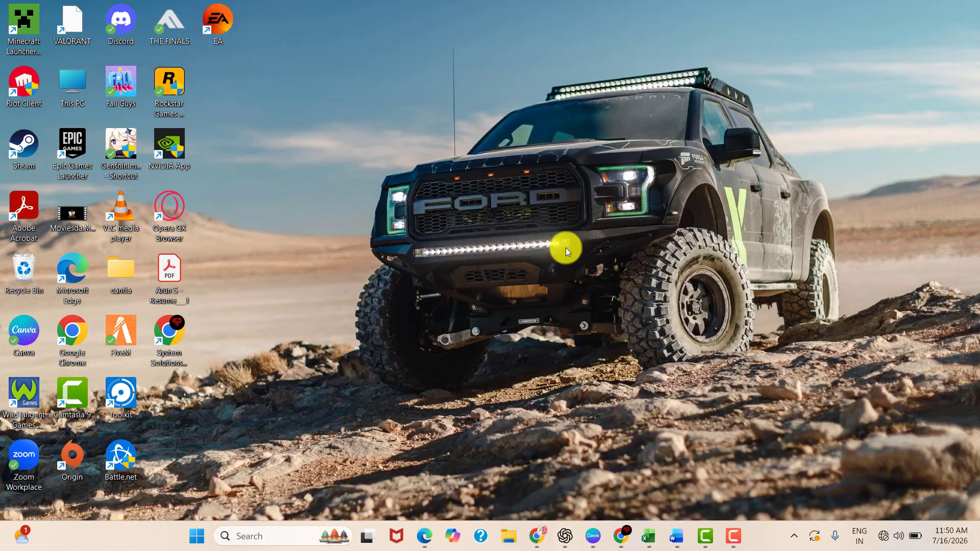
Step: Reset the Winsock catalog and the IP stack by running NETSH WINSOCK RESET and NETSH INT IP RESET
text(NETSH WINSOCK RESET)
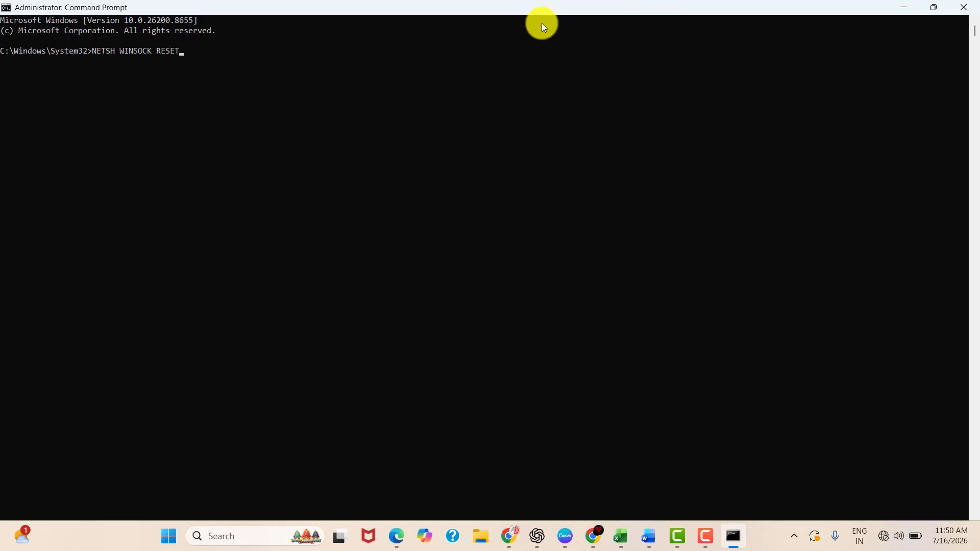
key(Return)
text(NETSH INT)
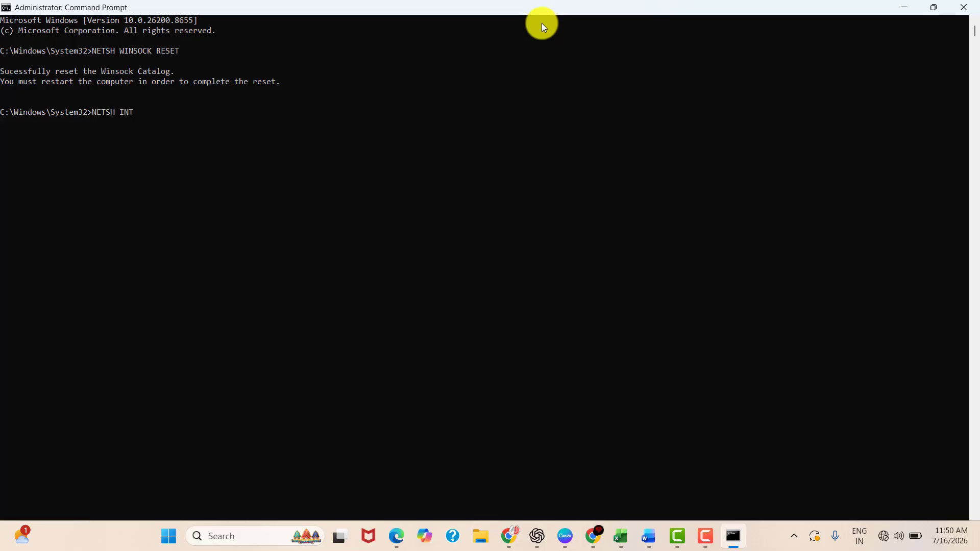
text( IP RESET)
key(Return)
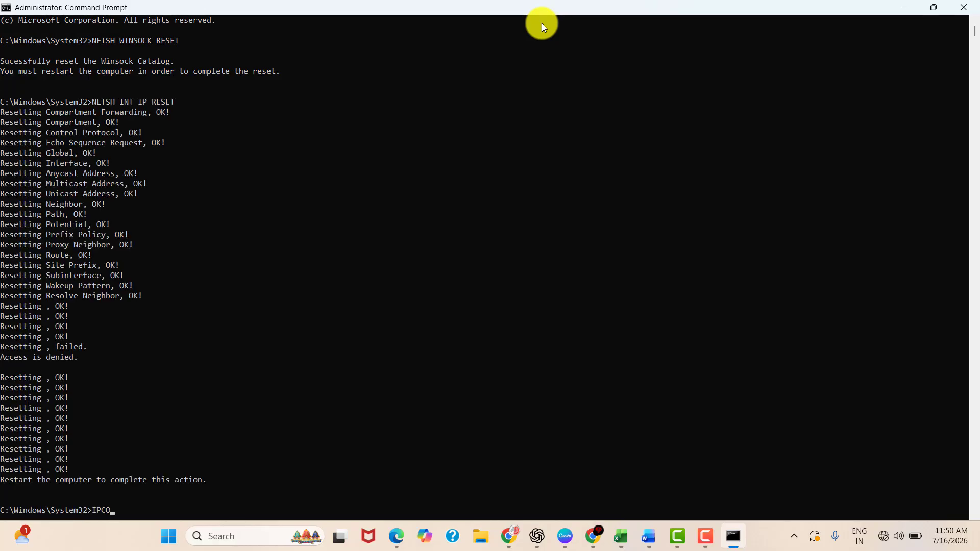
Step: Flush the DNS cache by running IPCONFIG /FLUSHDNS
text(IPCONFIG /FLUSHDN)
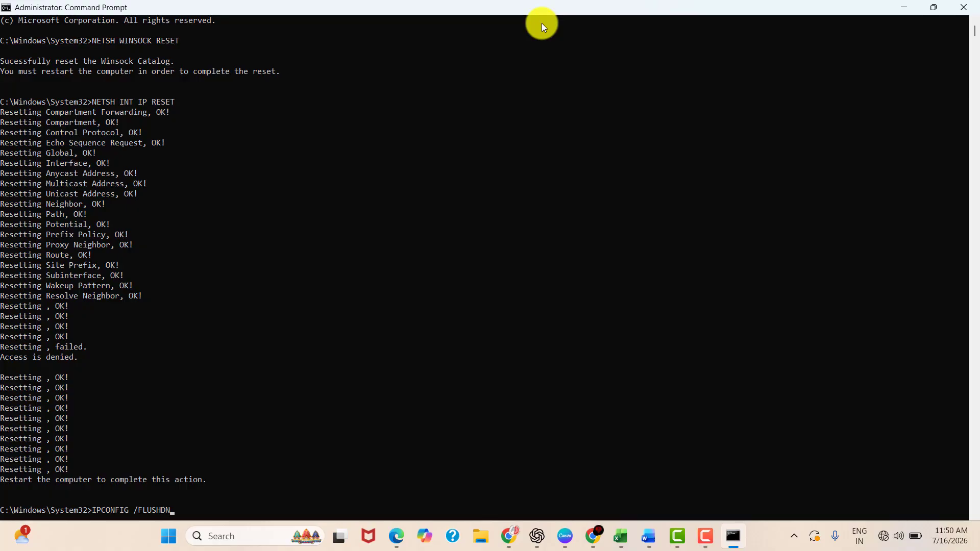
text(S)
key(Return)
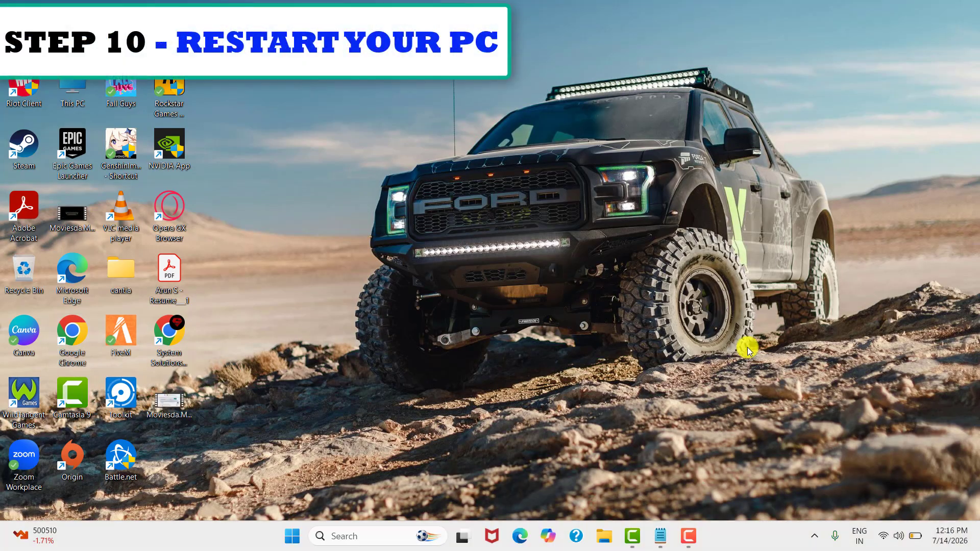
Step: Restart the PC by choosing Restart in the Shut Down Windows dialog and confirming it
key(alt+F4)
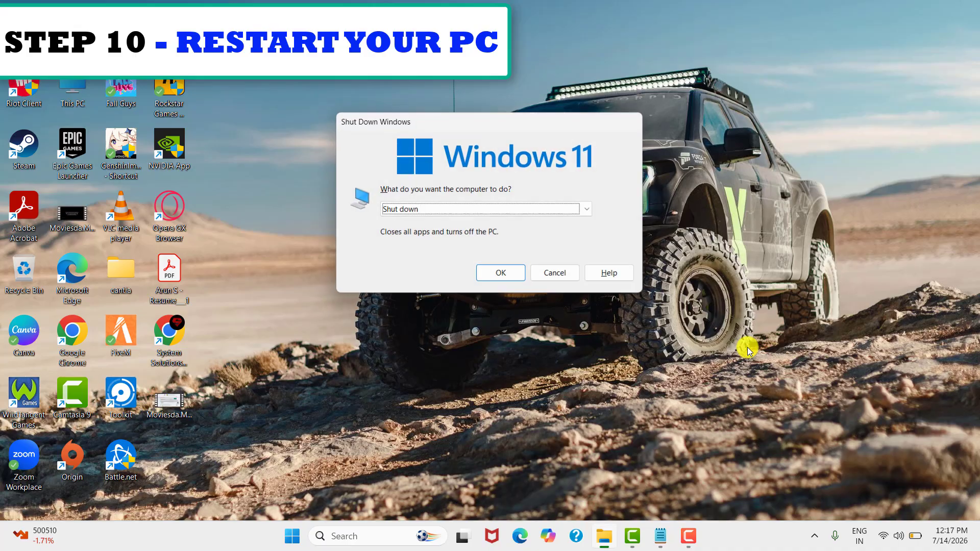
click(575, 215)
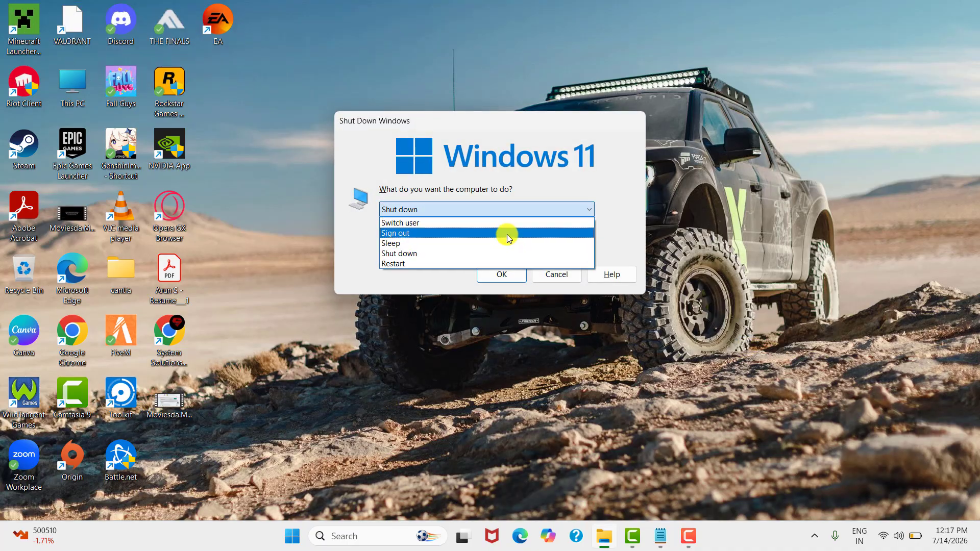
click(466, 260)
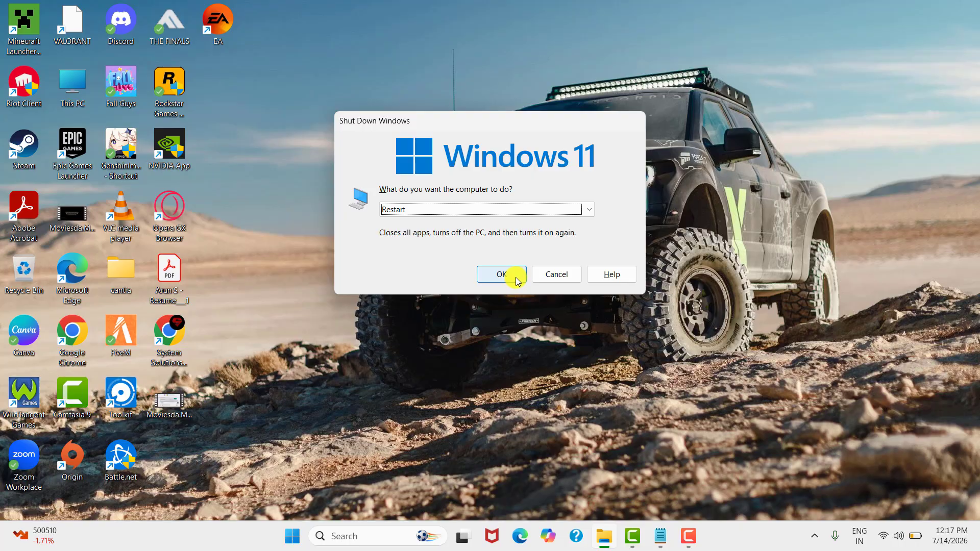
click(501, 274)
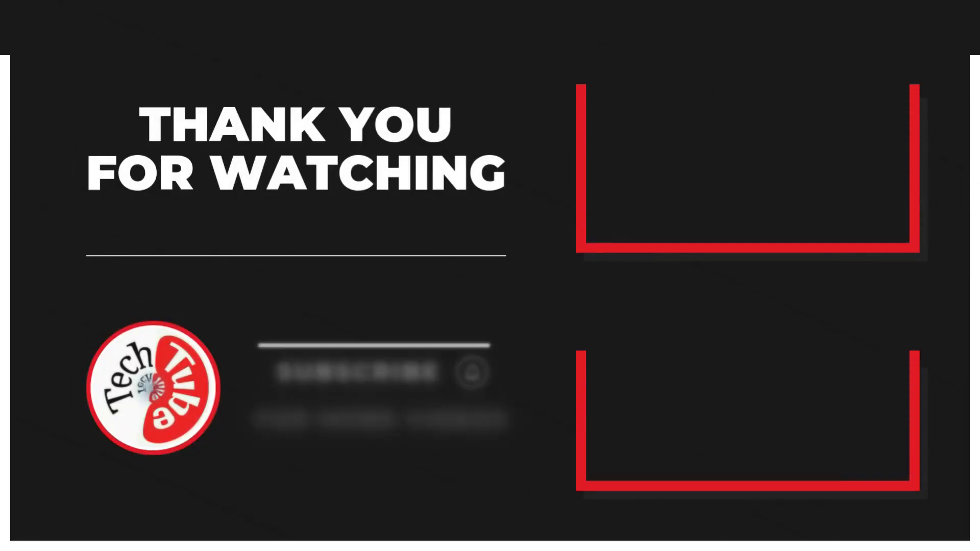